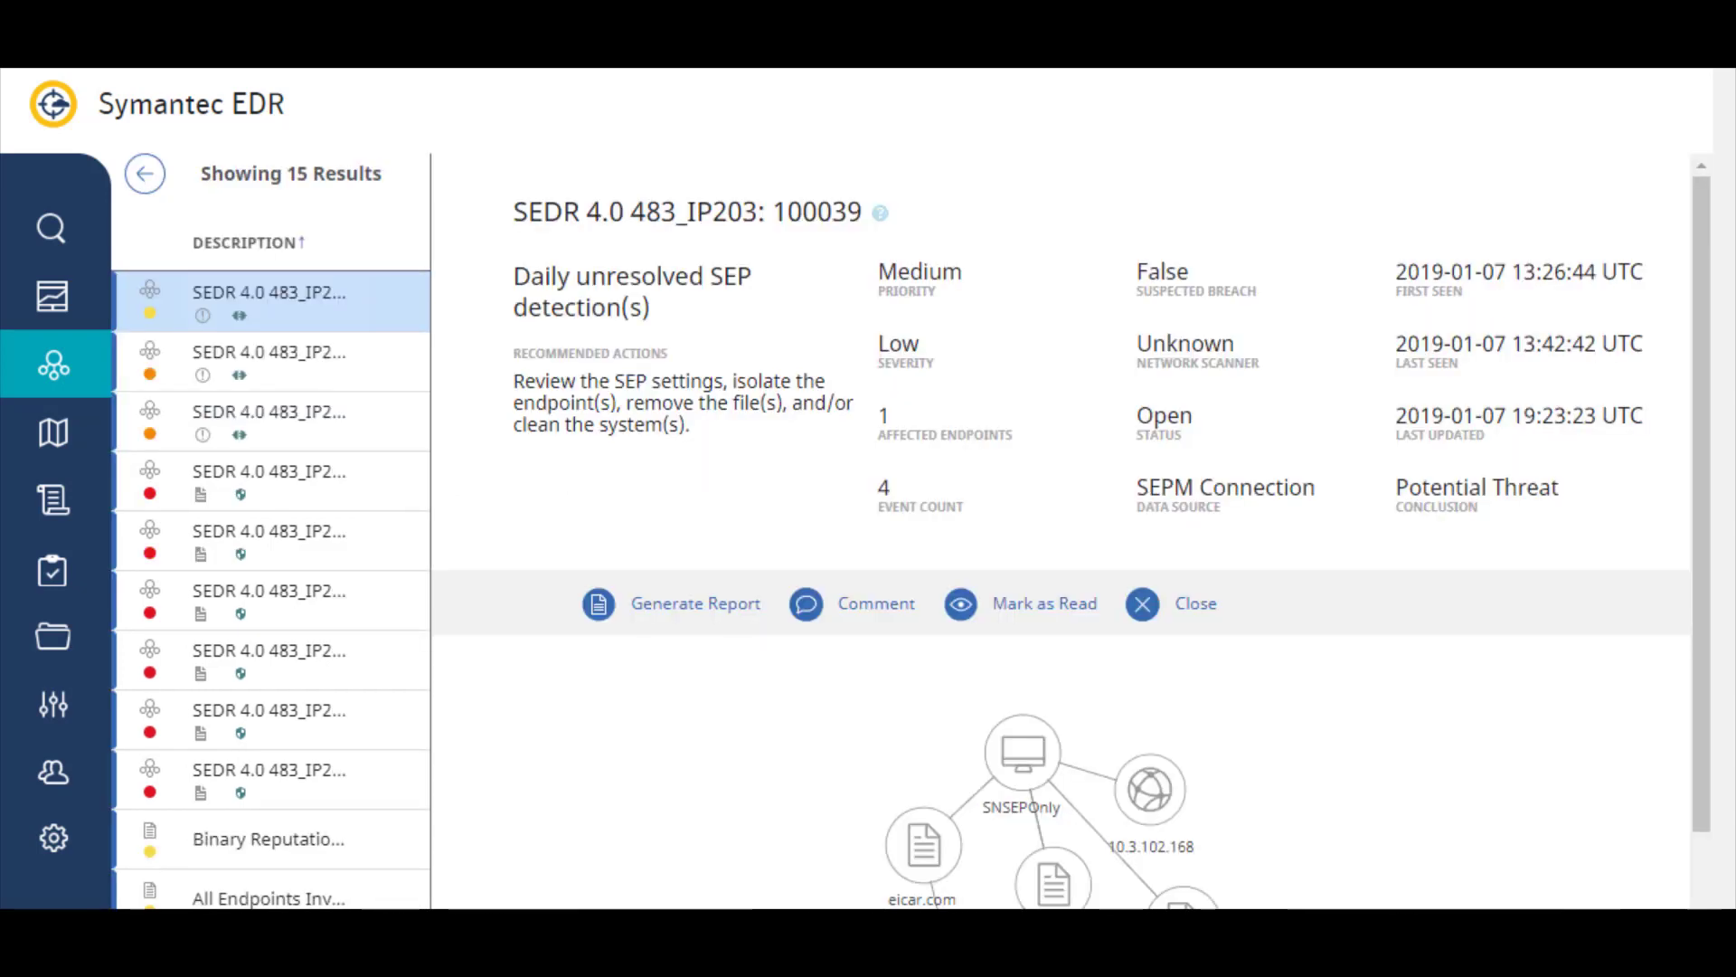
Review the SEDR 4.0 483_IP203: 100039 incident's relationship graph, entities and events.
drag(1701, 504, 1701, 800)
scroll(1071, 543, down, 2)
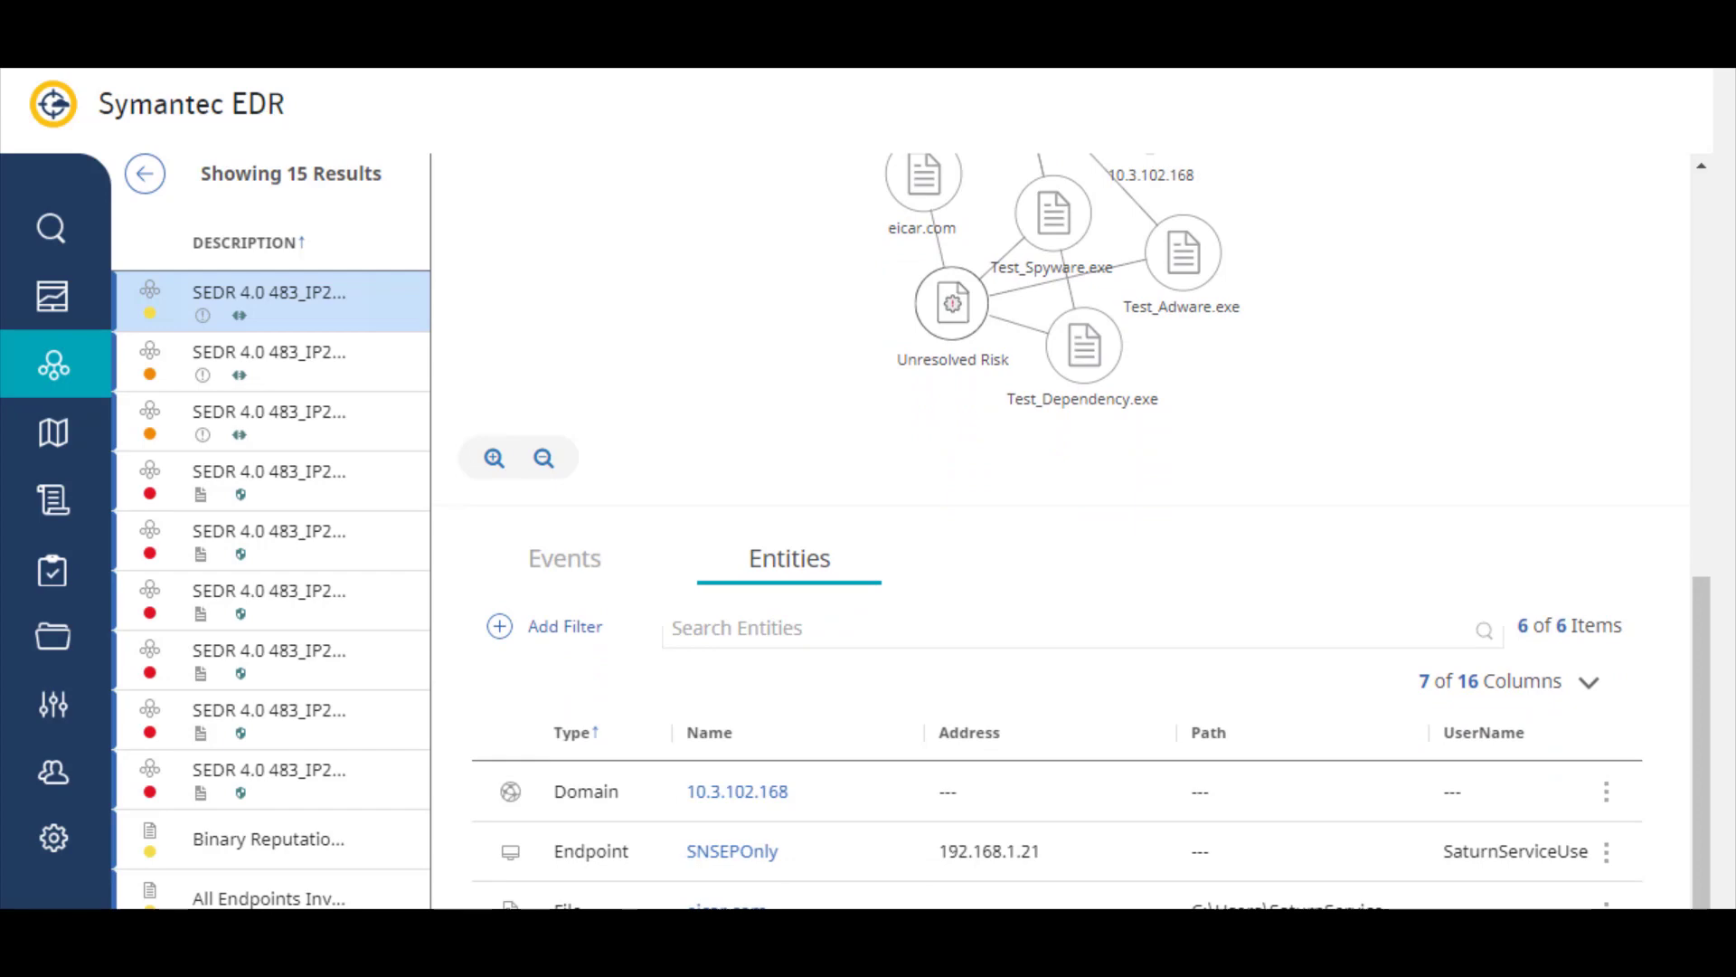
click(563, 558)
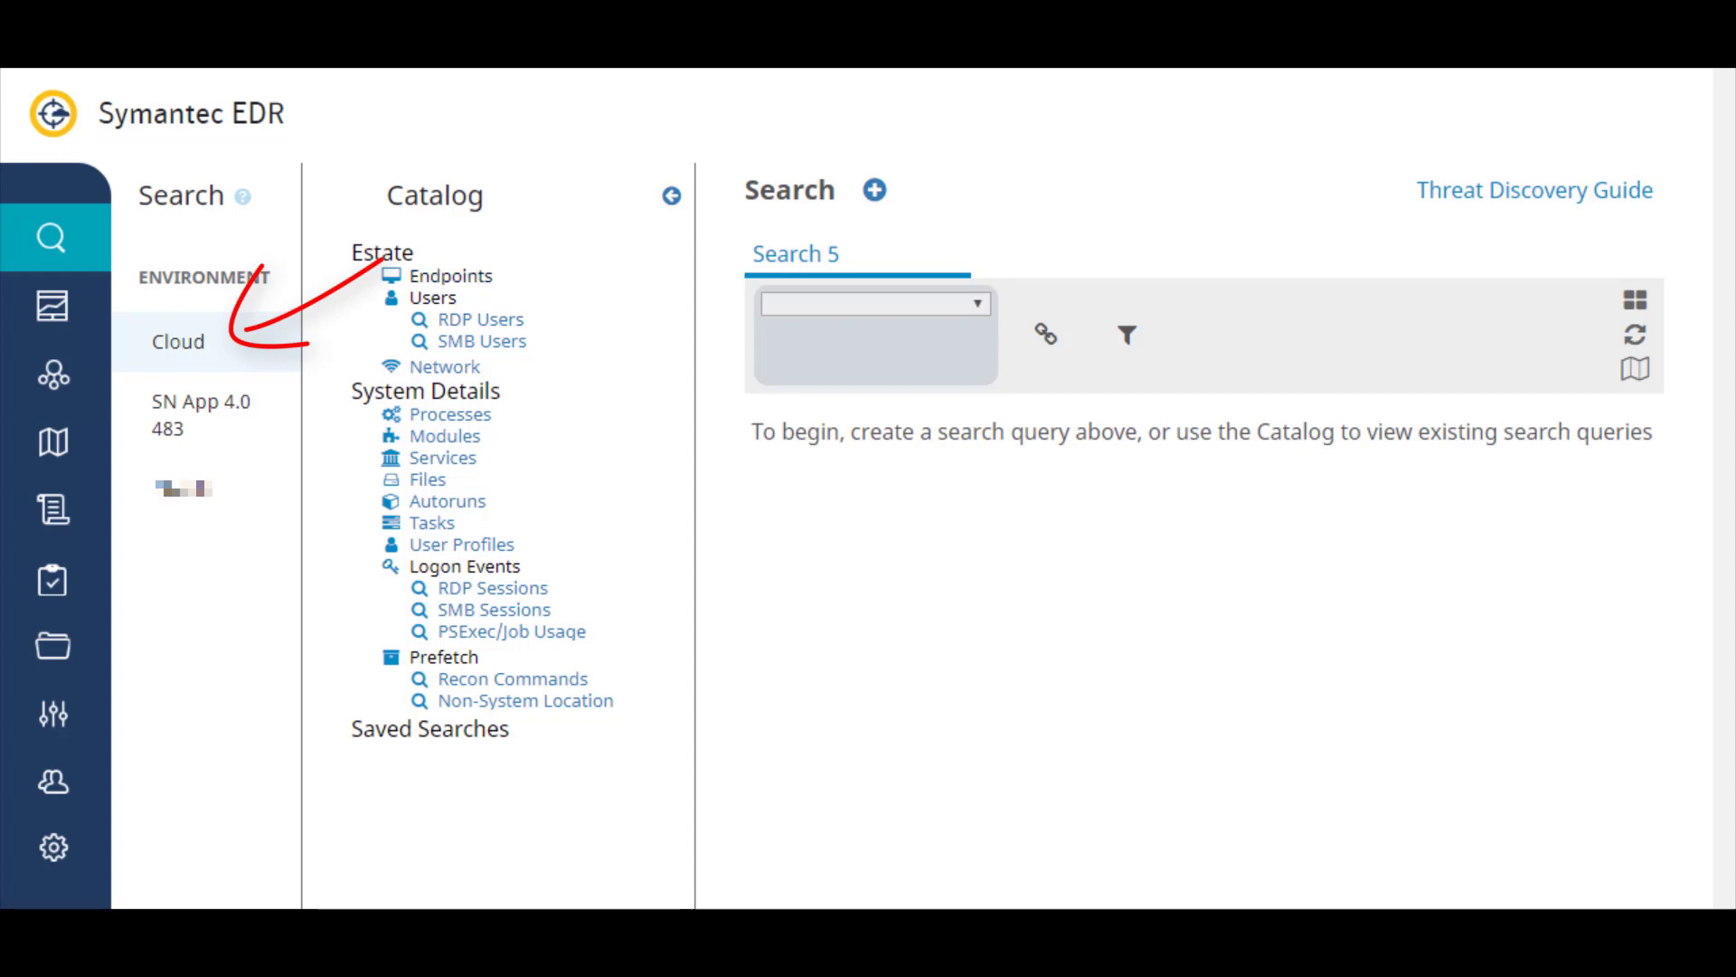
List the cloud environment's endpoints and filter them by Endpoint.Address with the EndsWith operator and value 204.
click(451, 276)
click(1127, 335)
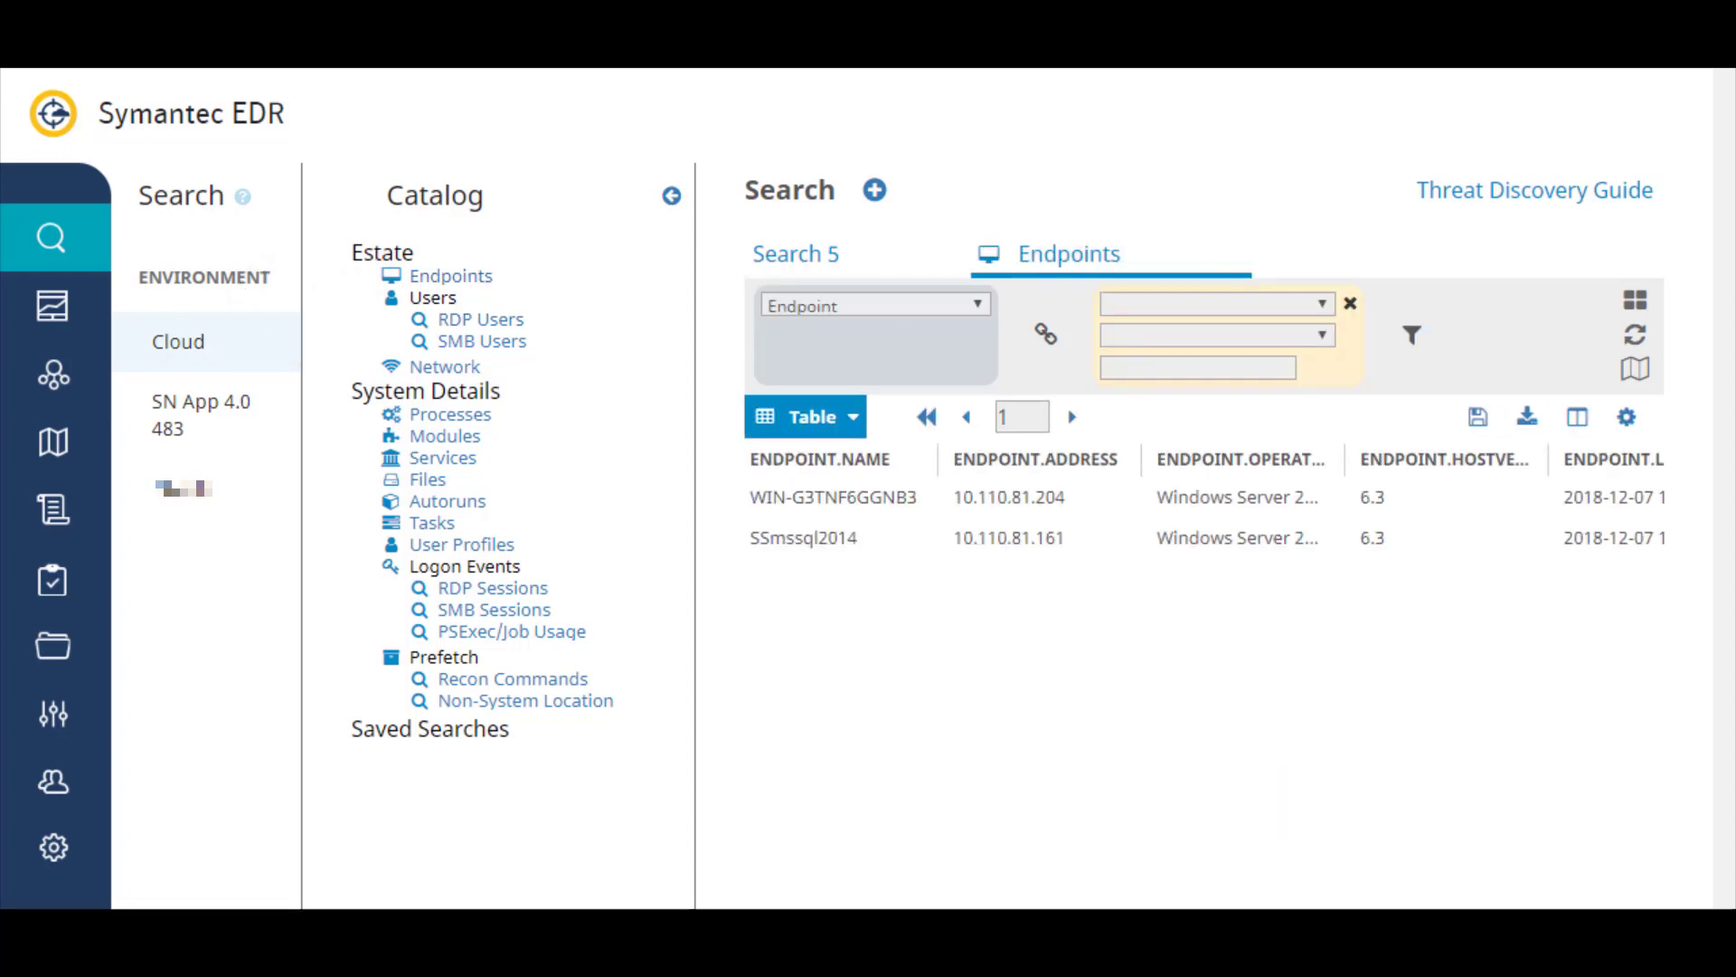
click(1216, 304)
click(1174, 350)
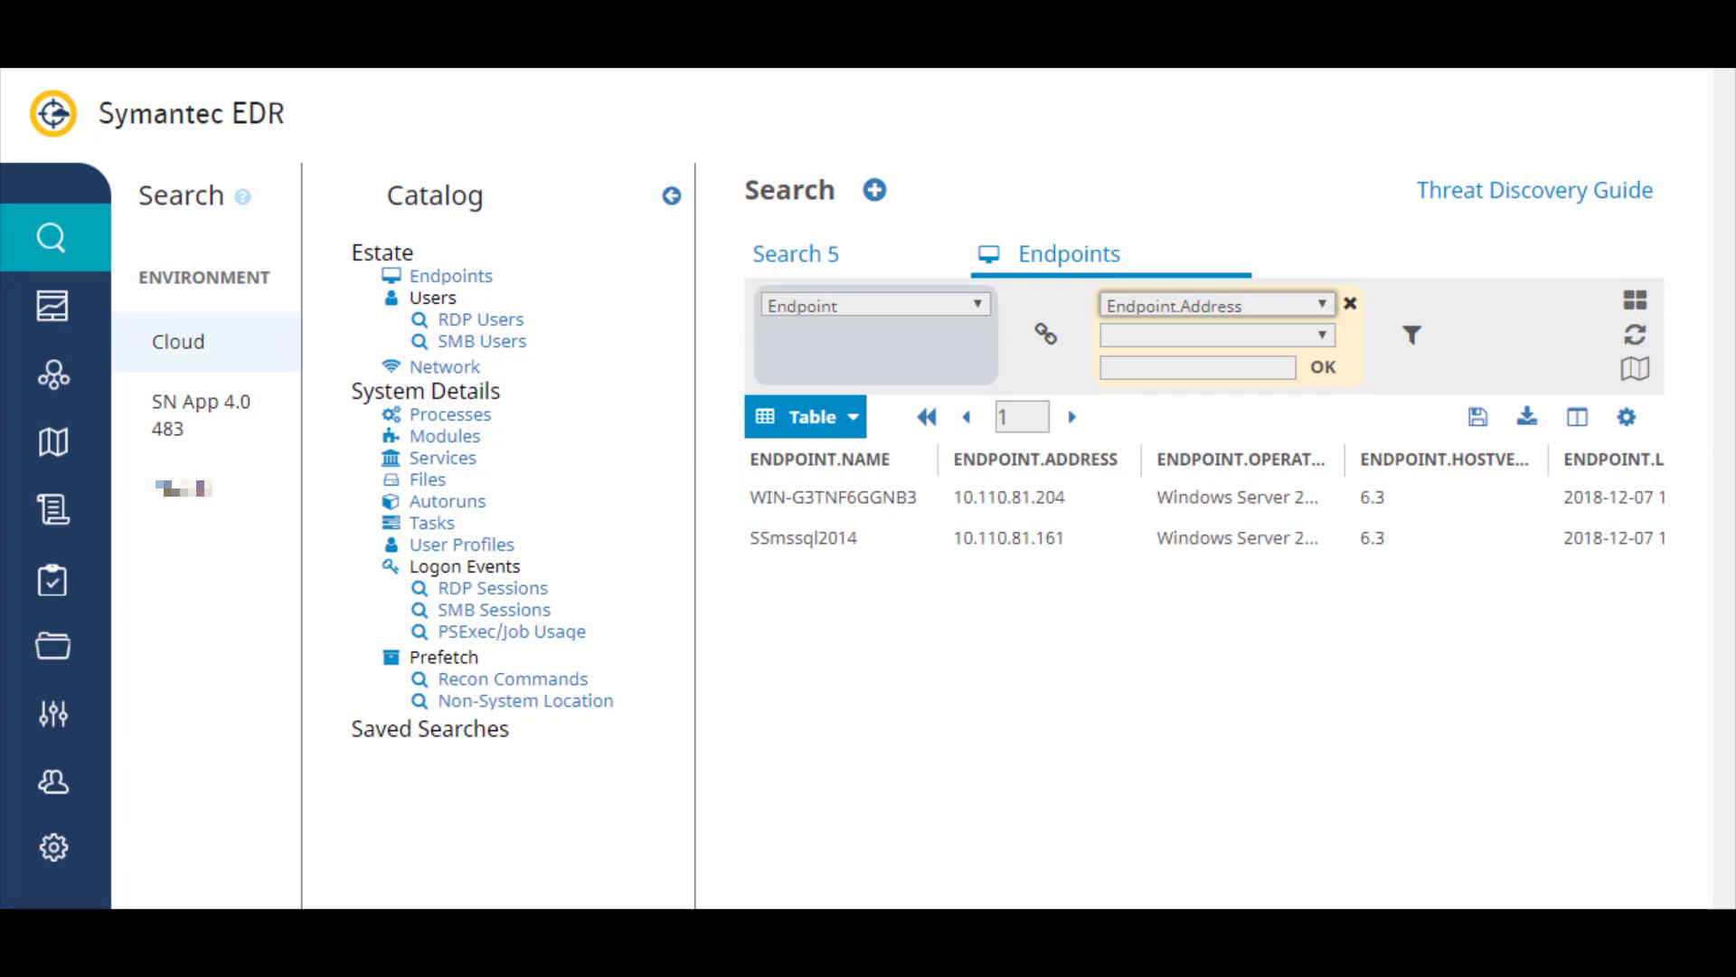
click(1216, 336)
click(1162, 454)
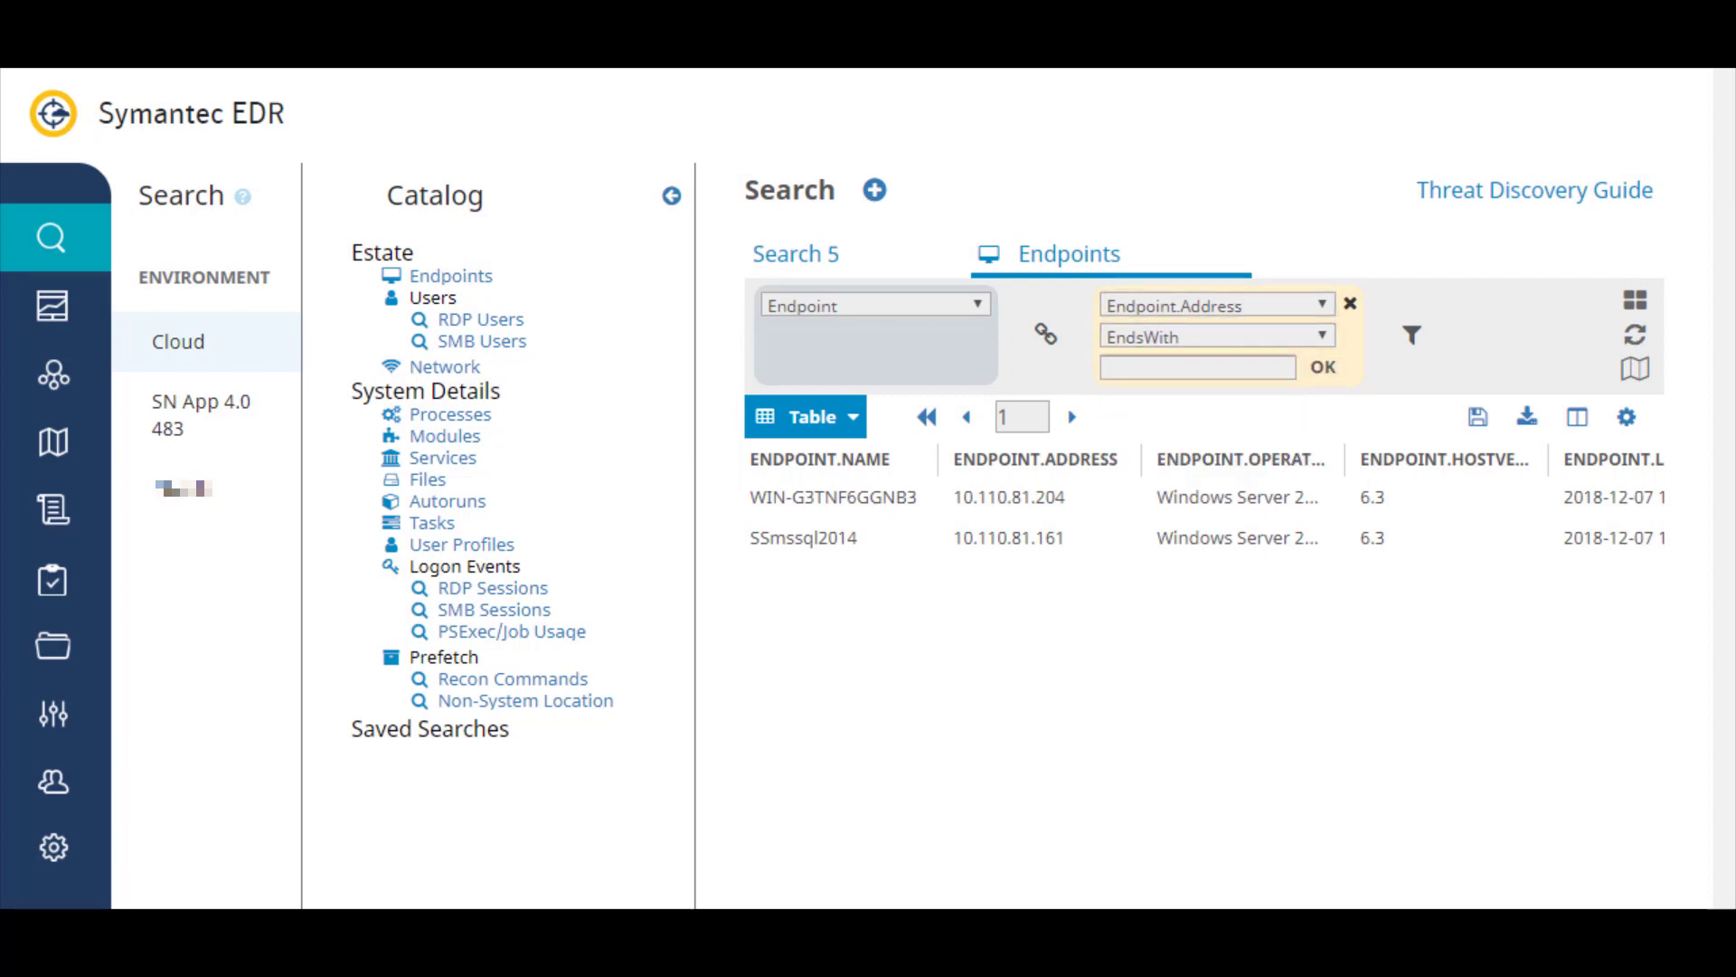
text(204)
key(Return)
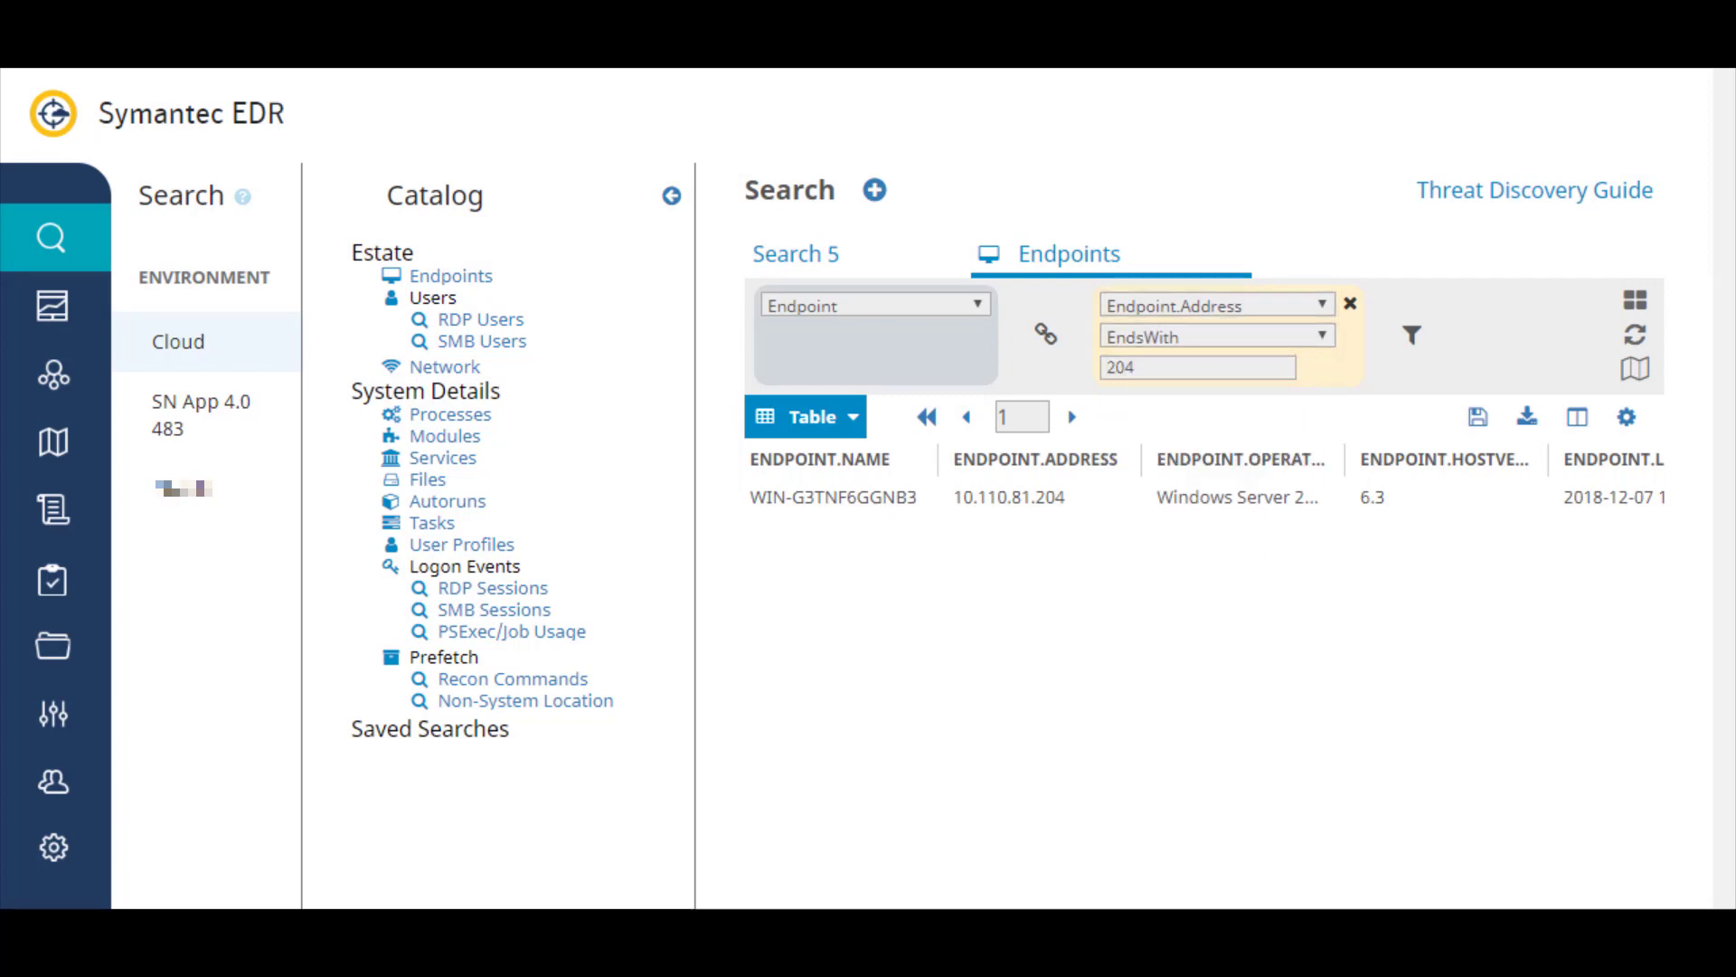
Remove the address filter and close the Endpoints search.
click(1349, 303)
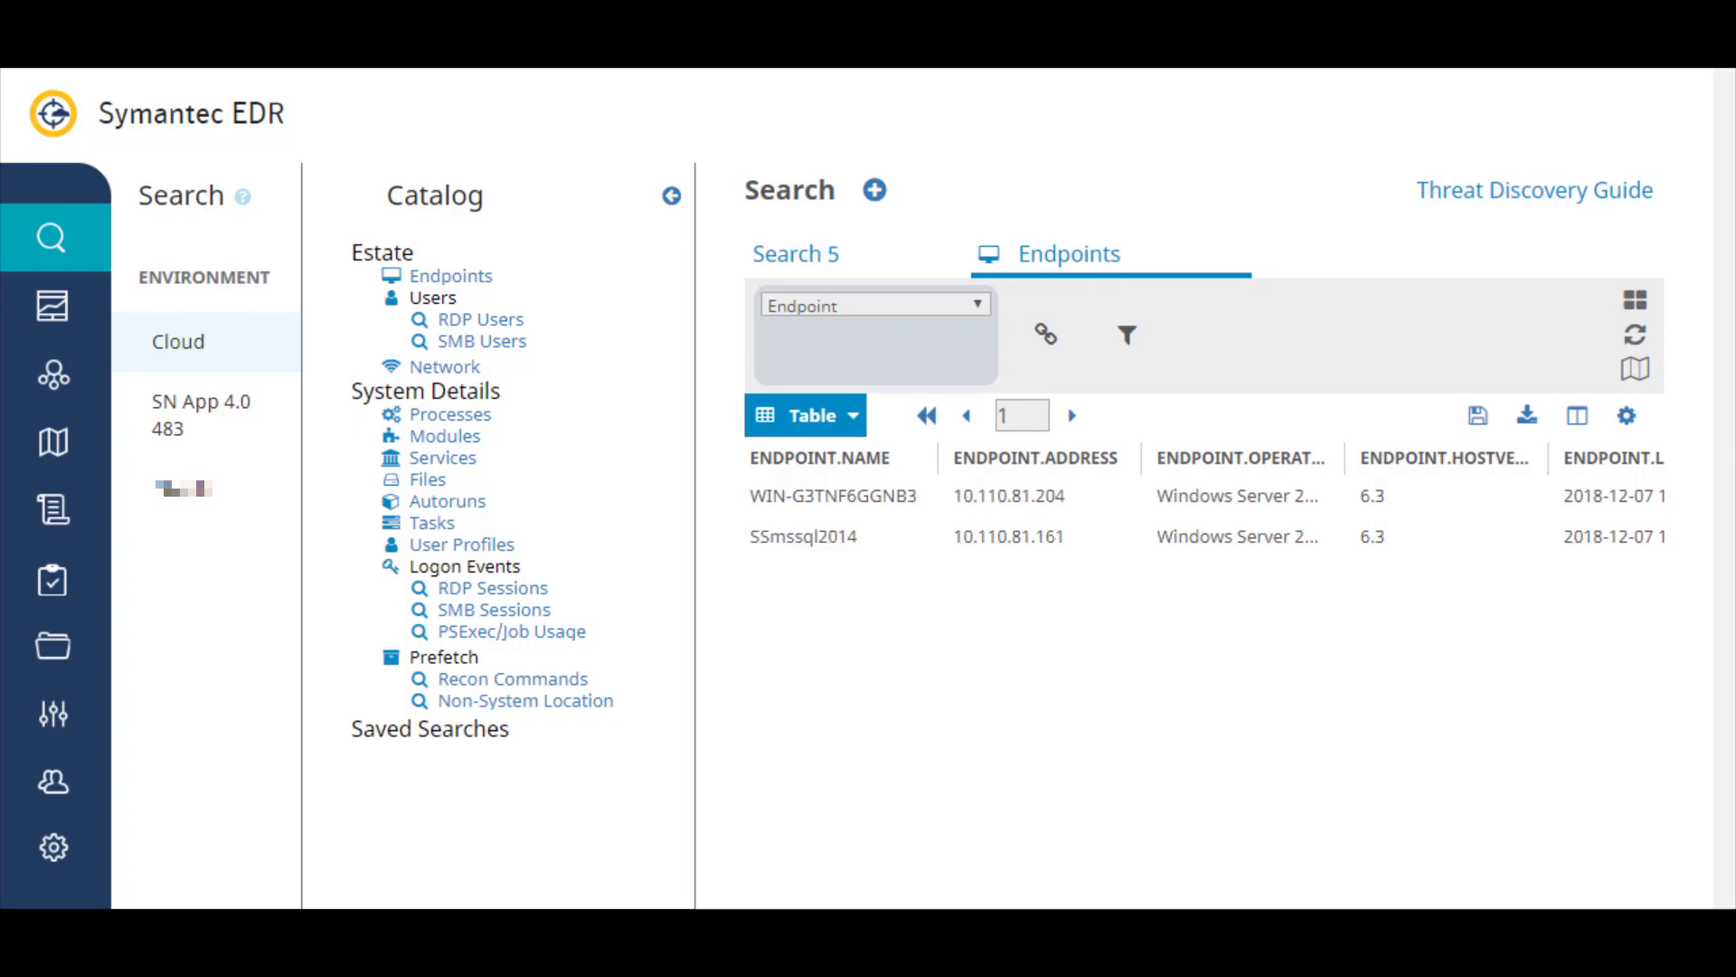
click(1233, 256)
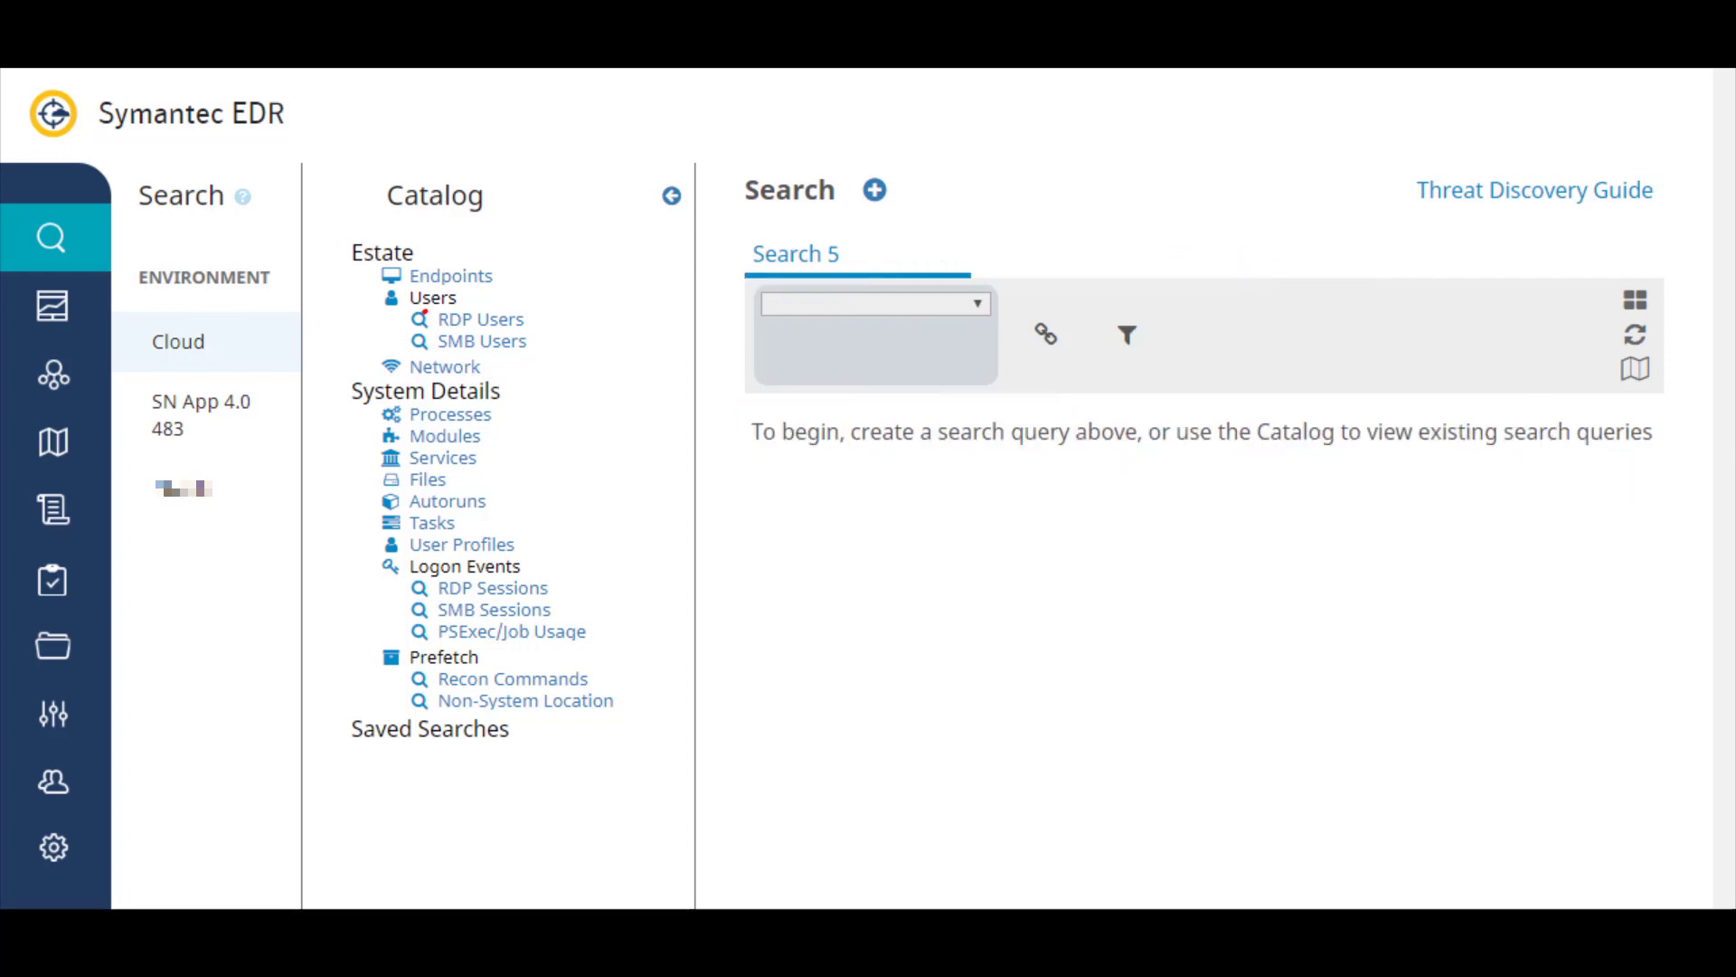
Switch the search environment to SN App 4.0 483 and view its database entities and endpoint search.
click(201, 414)
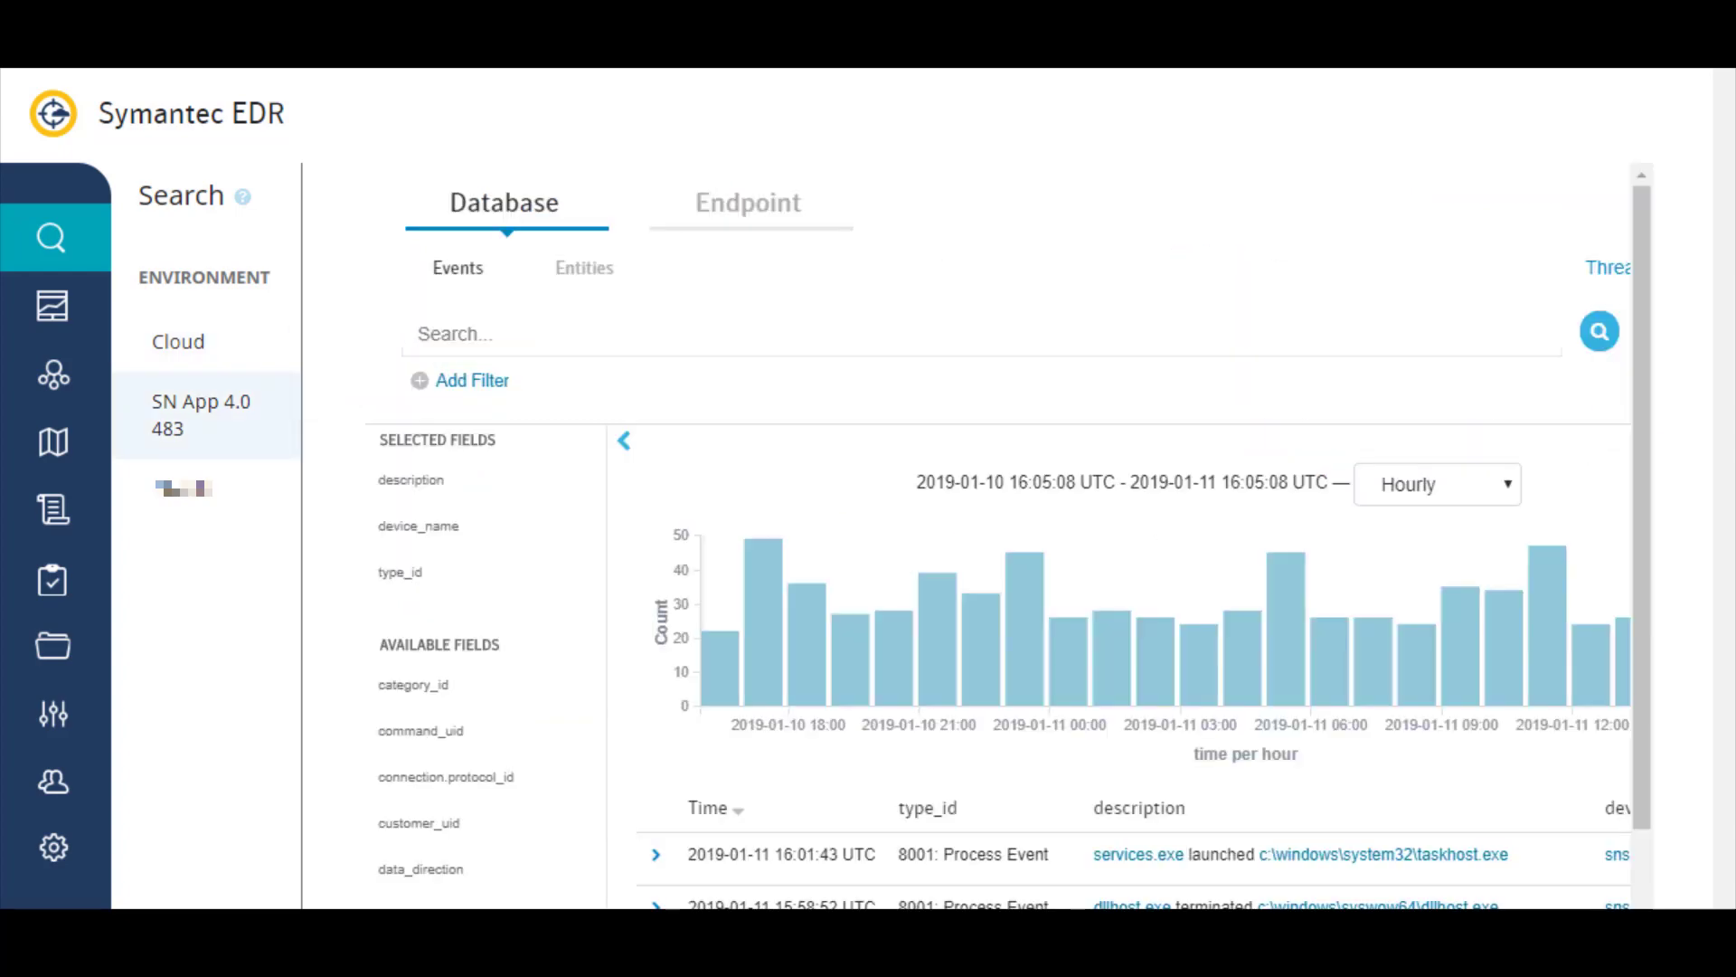
click(584, 282)
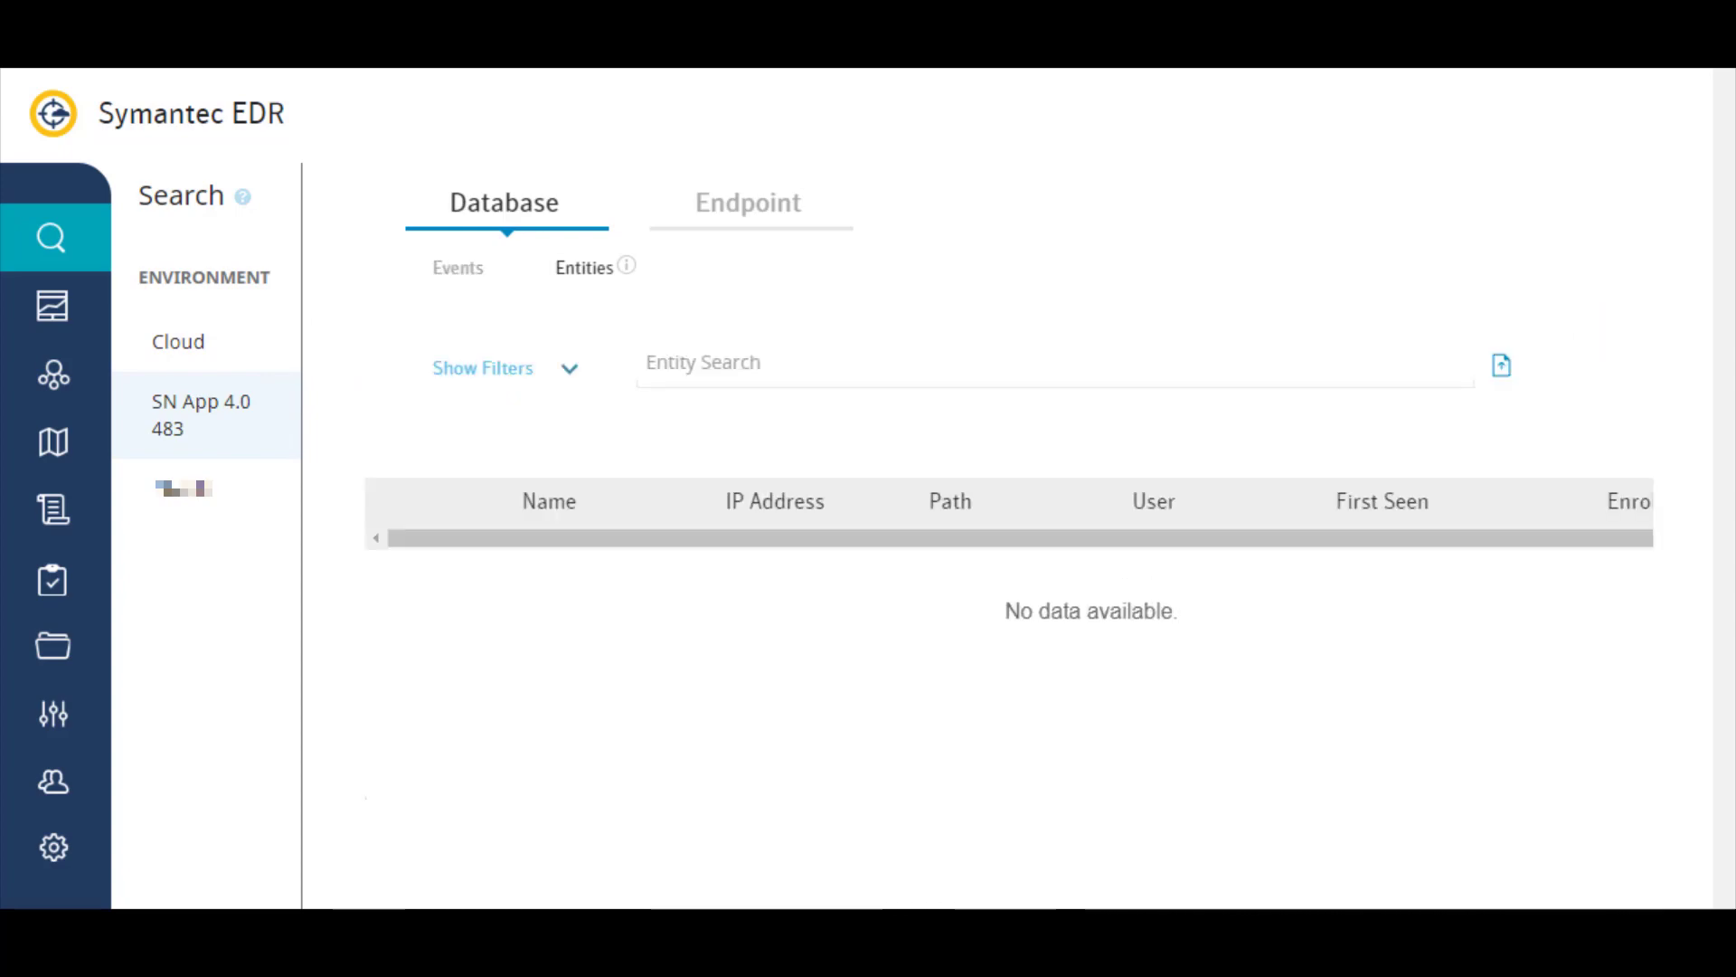
click(745, 221)
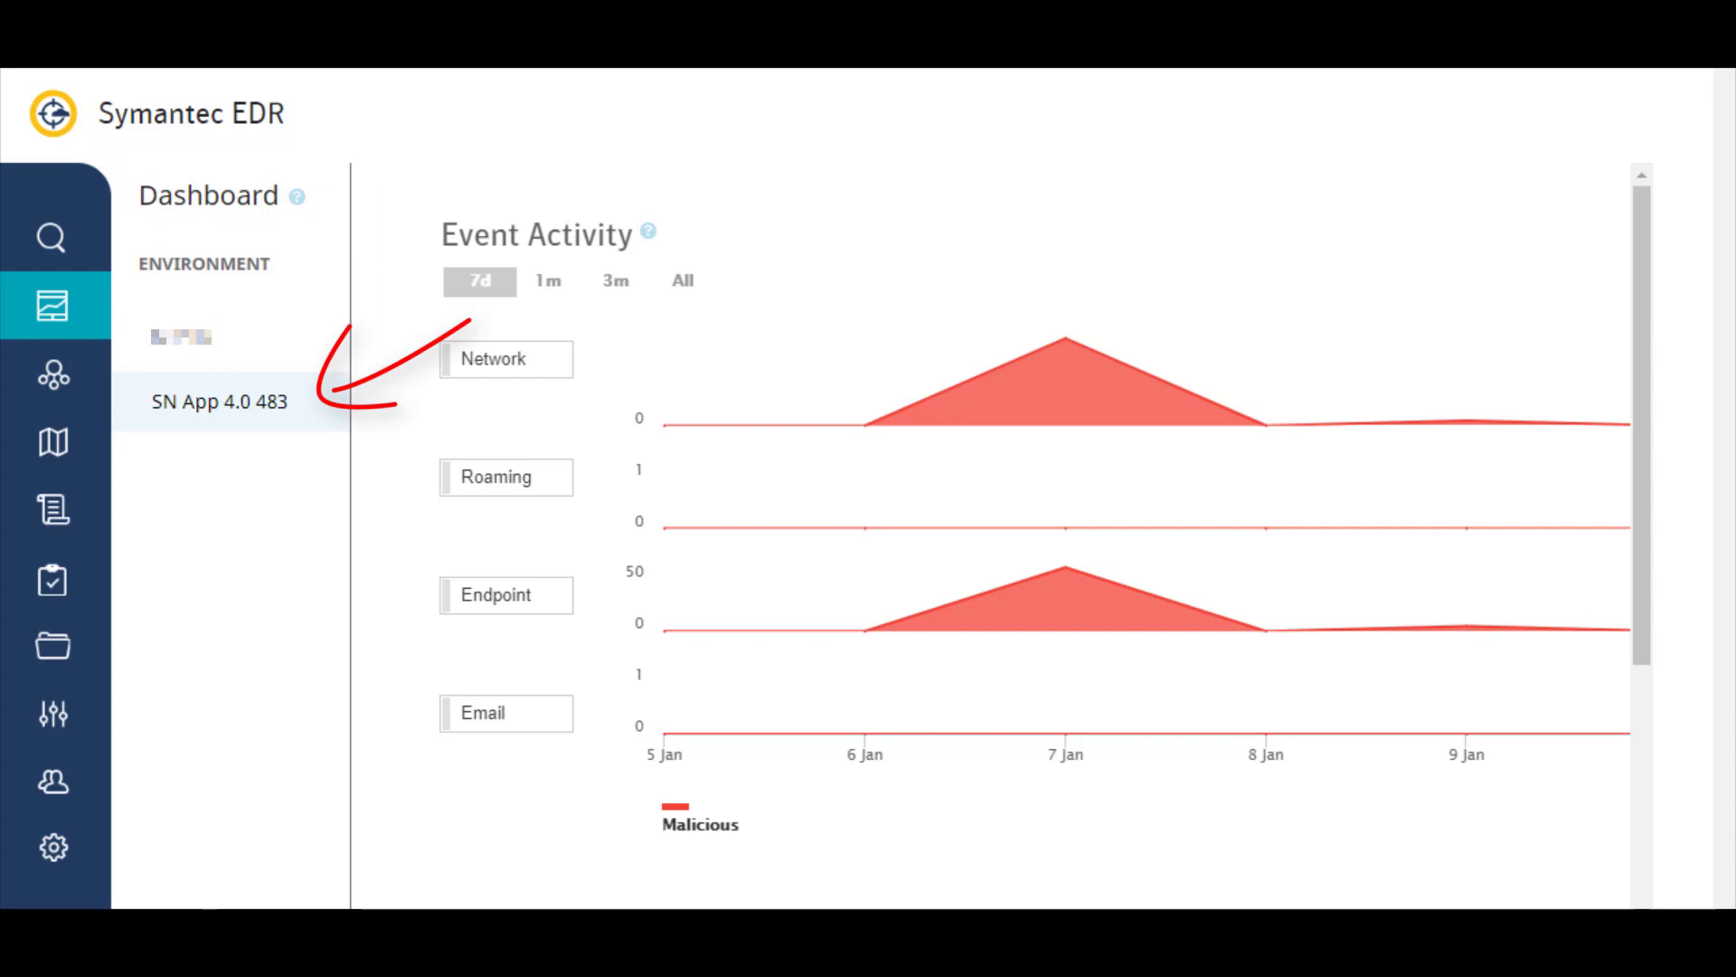
Review the SN App 4.0 483 dashboard from Event Activity down to Global Adversaries by Location.
scroll(1045, 543, down, 3)
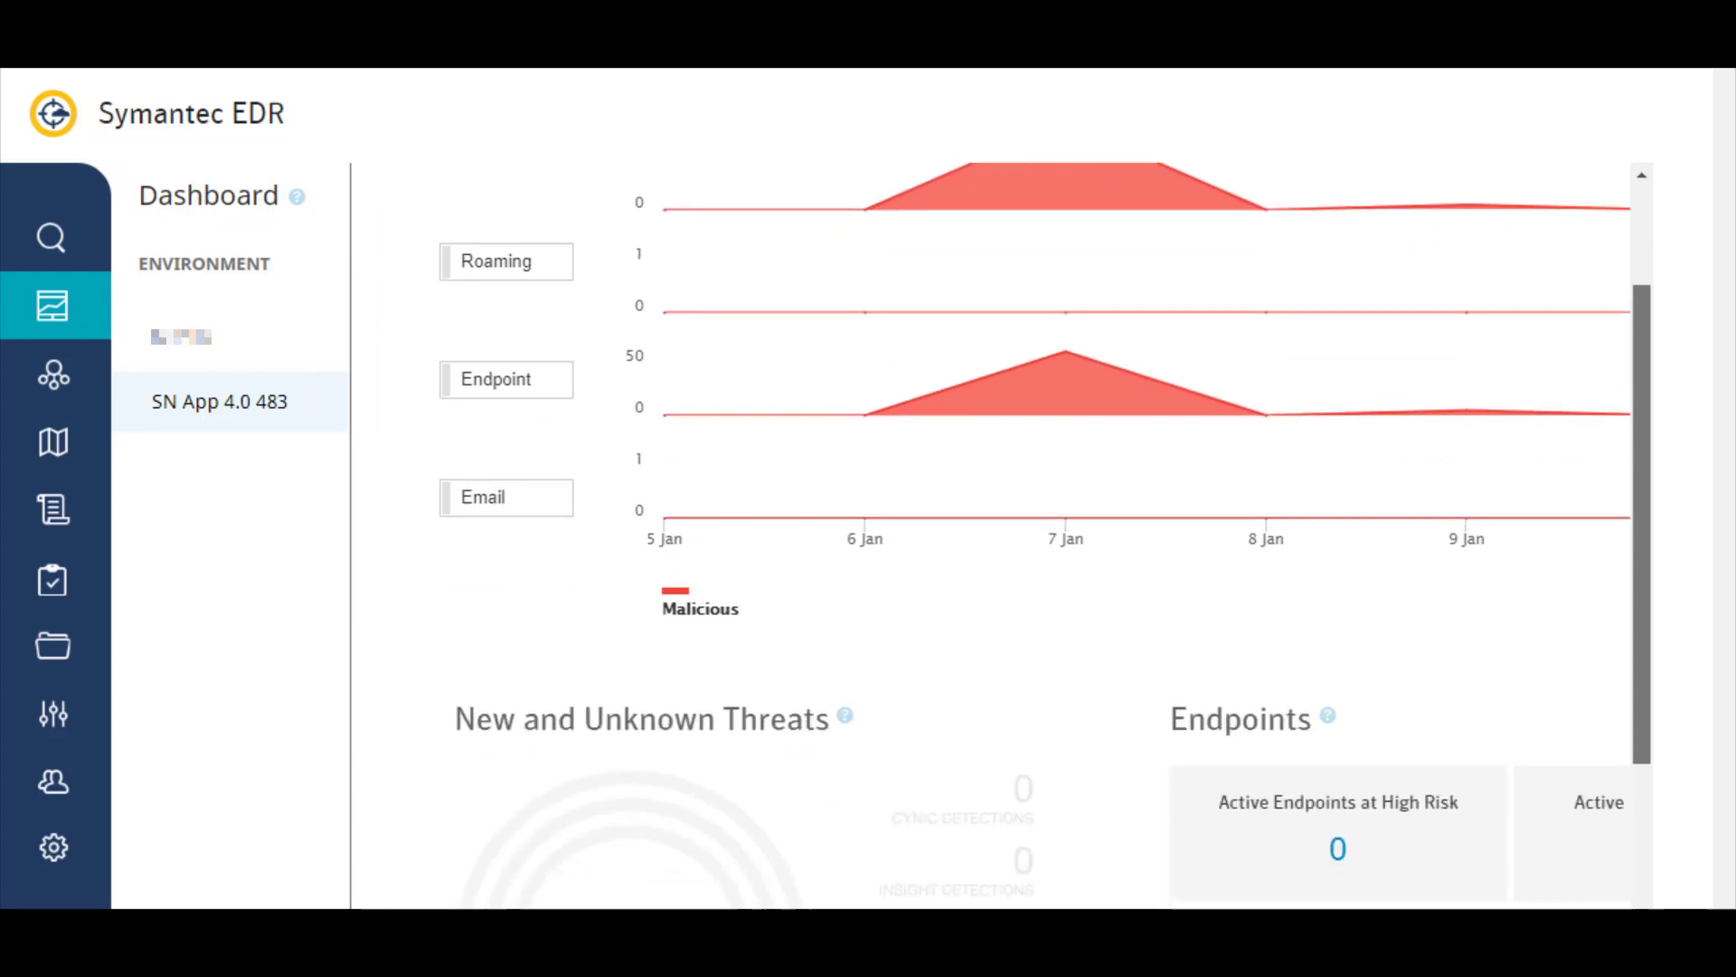
scroll(994, 542, down, 10)
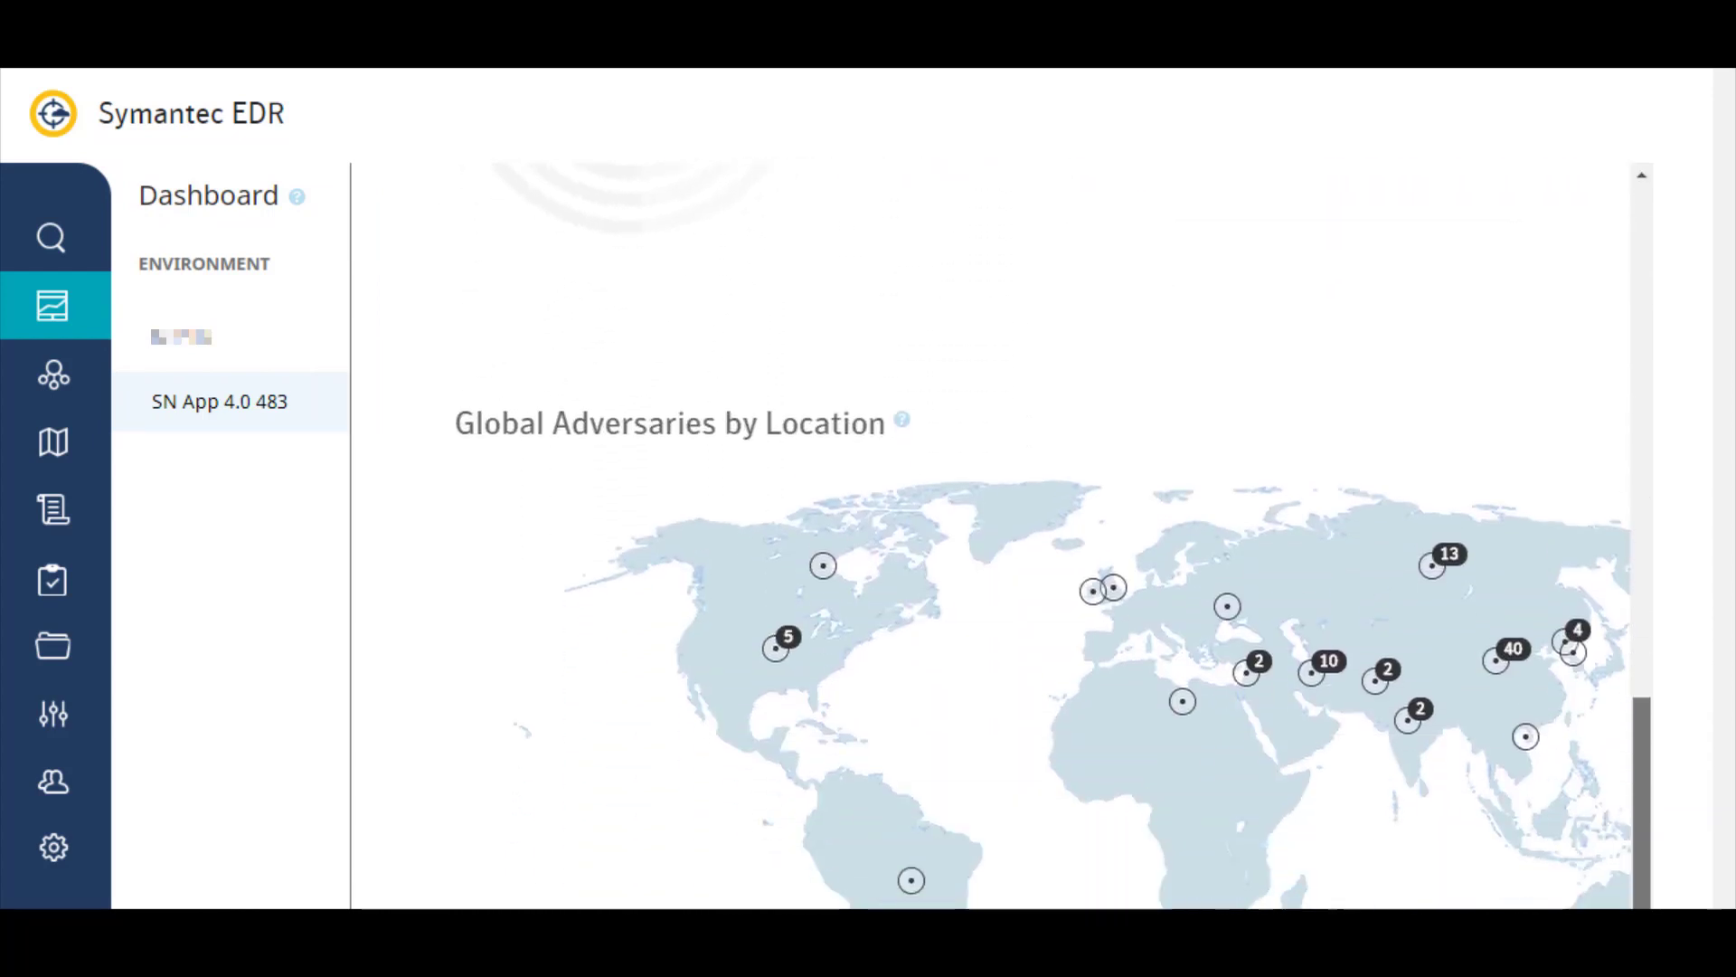
scroll(995, 543, up, 13)
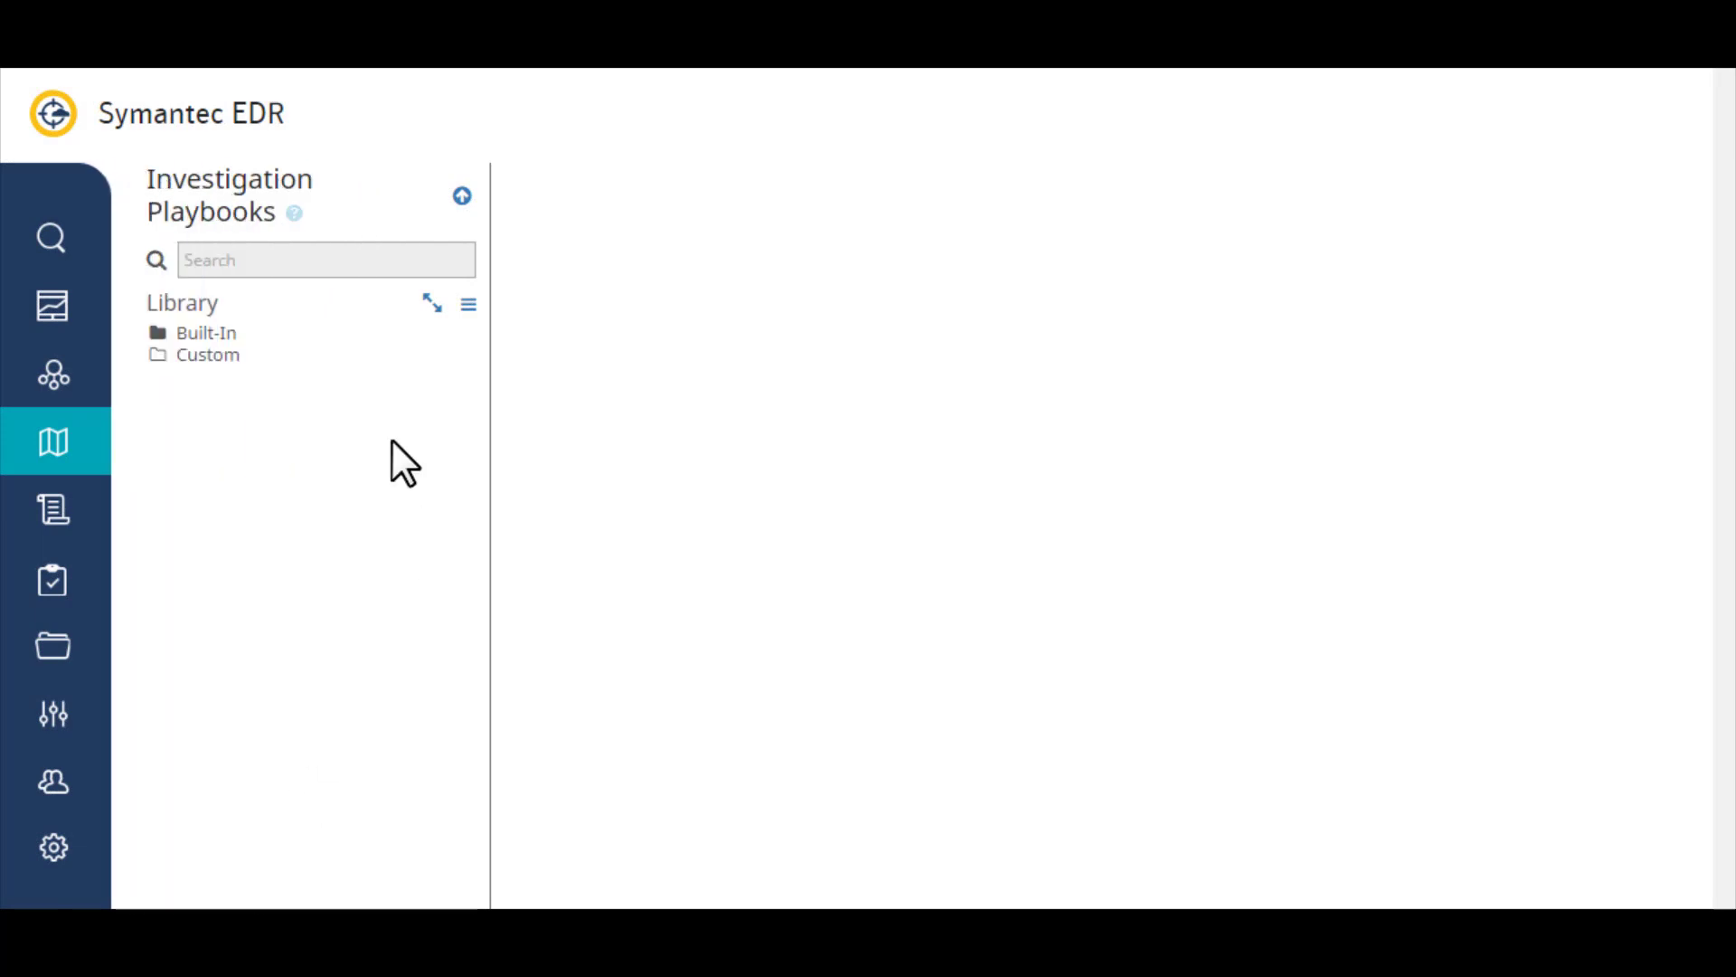
Run the built-in playbook Endpoint Inventory: Anti-Virus Audit (Forensic Index) from the Inventory library's Endpoints folder.
click(431, 308)
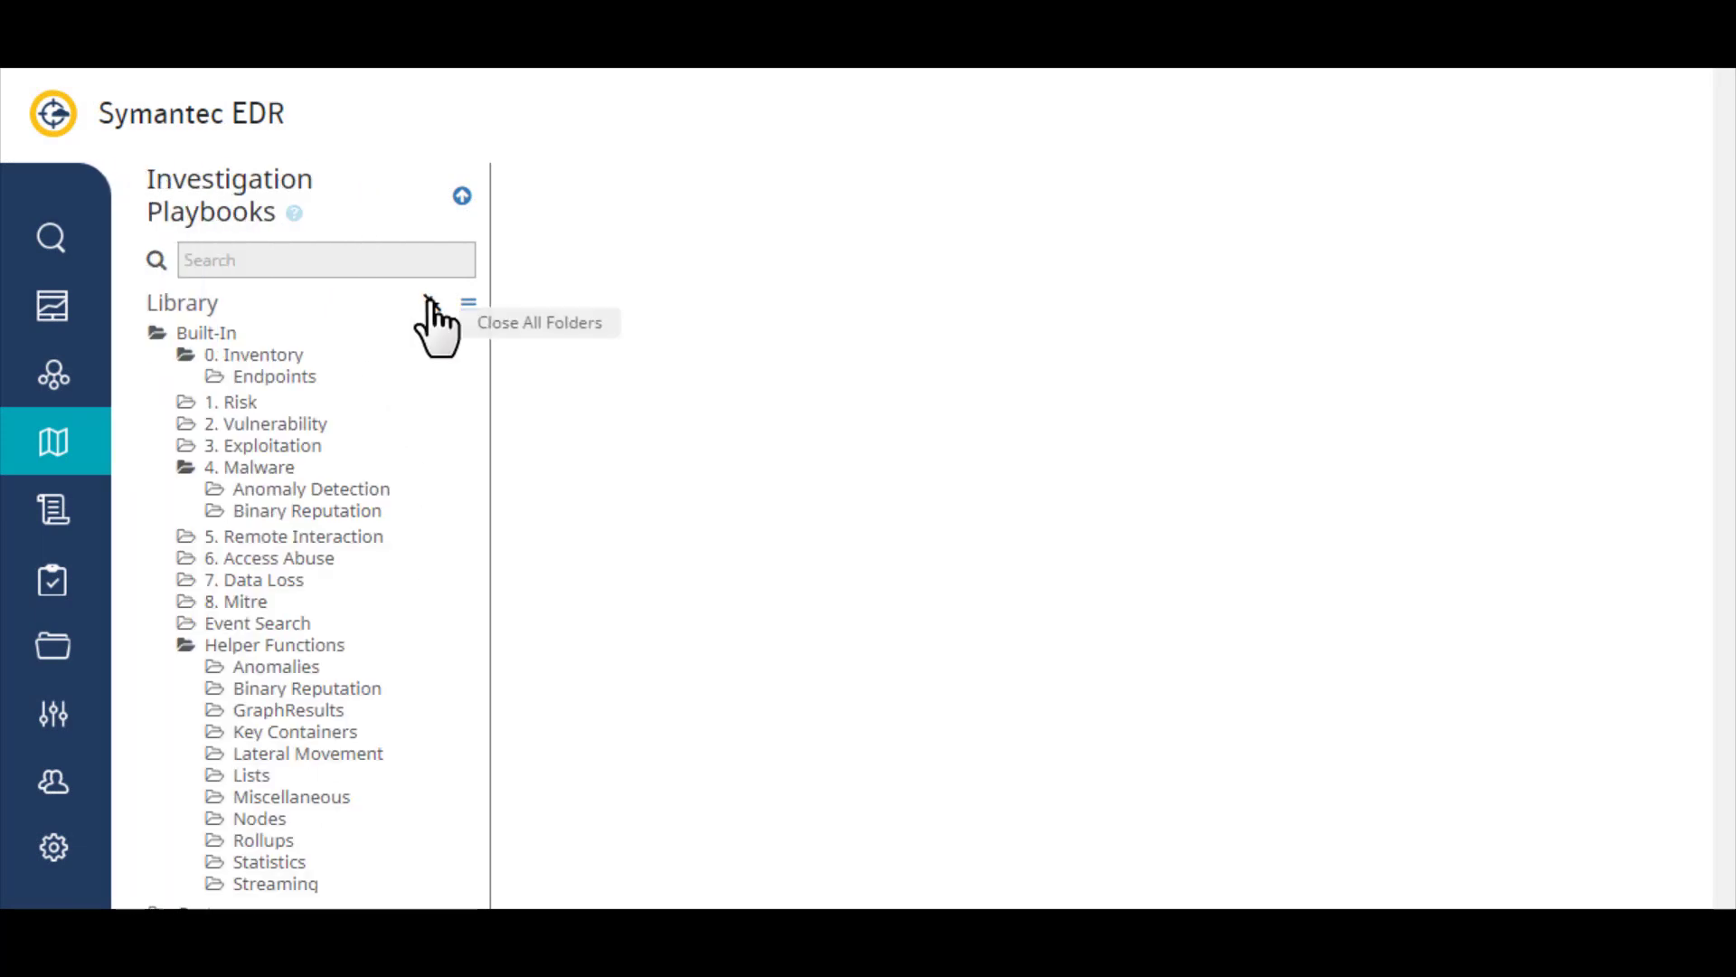
click(287, 380)
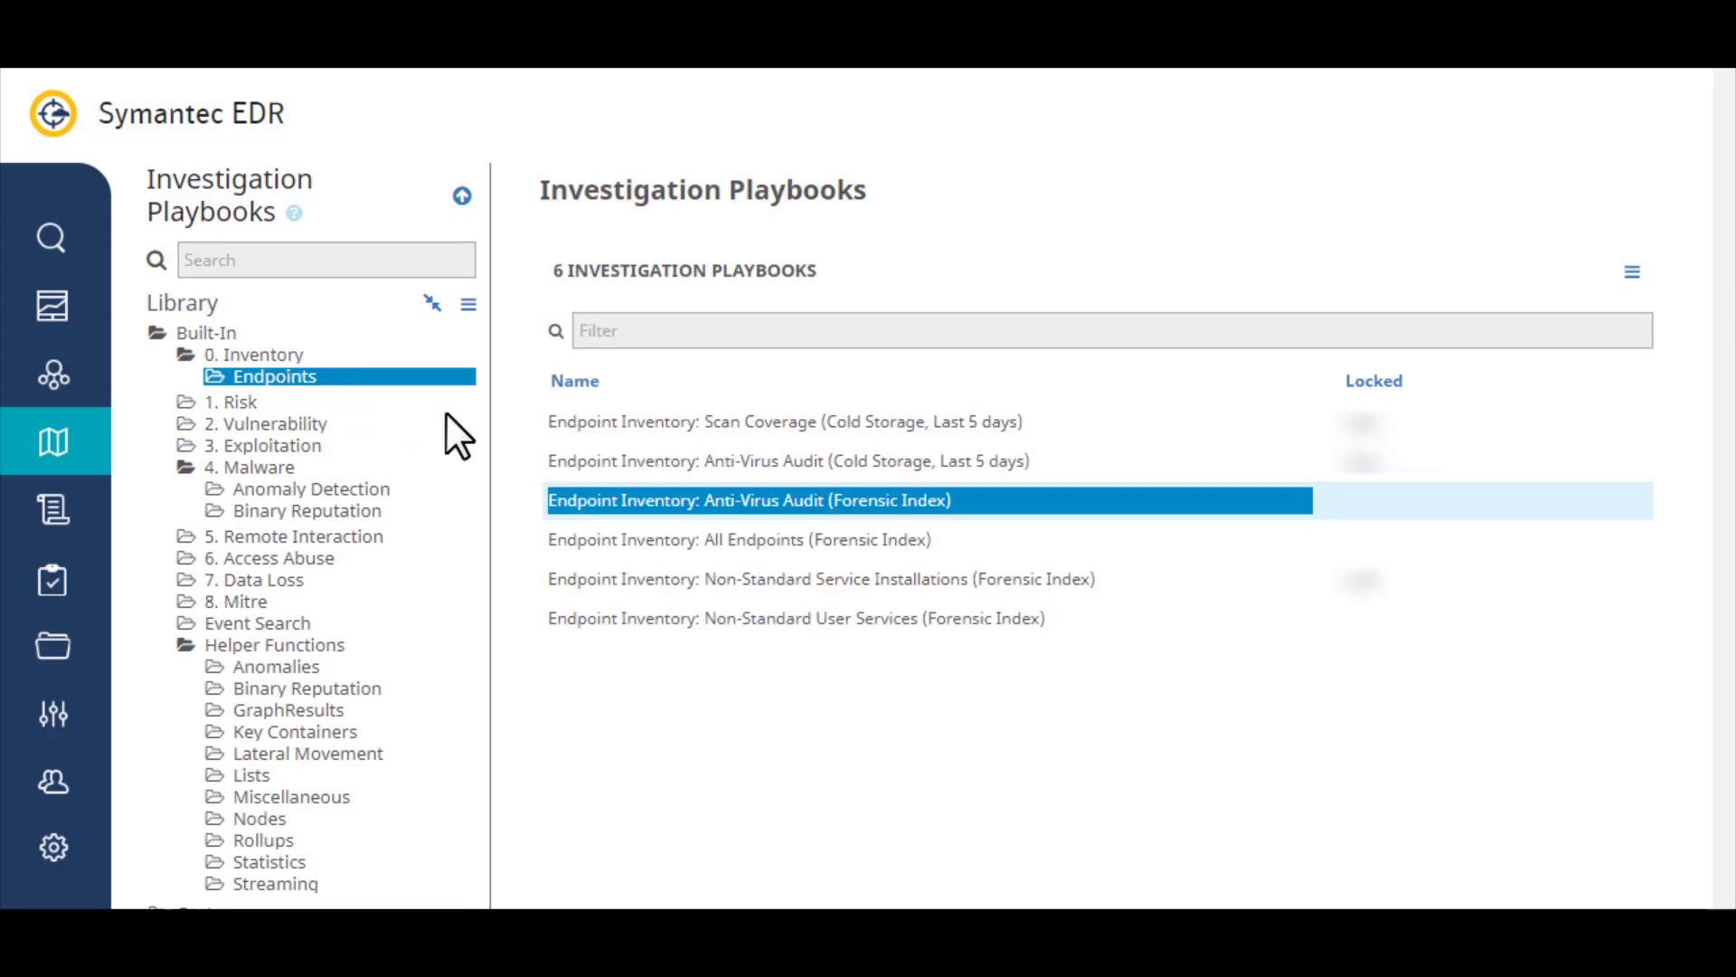
mouse_move(954, 529)
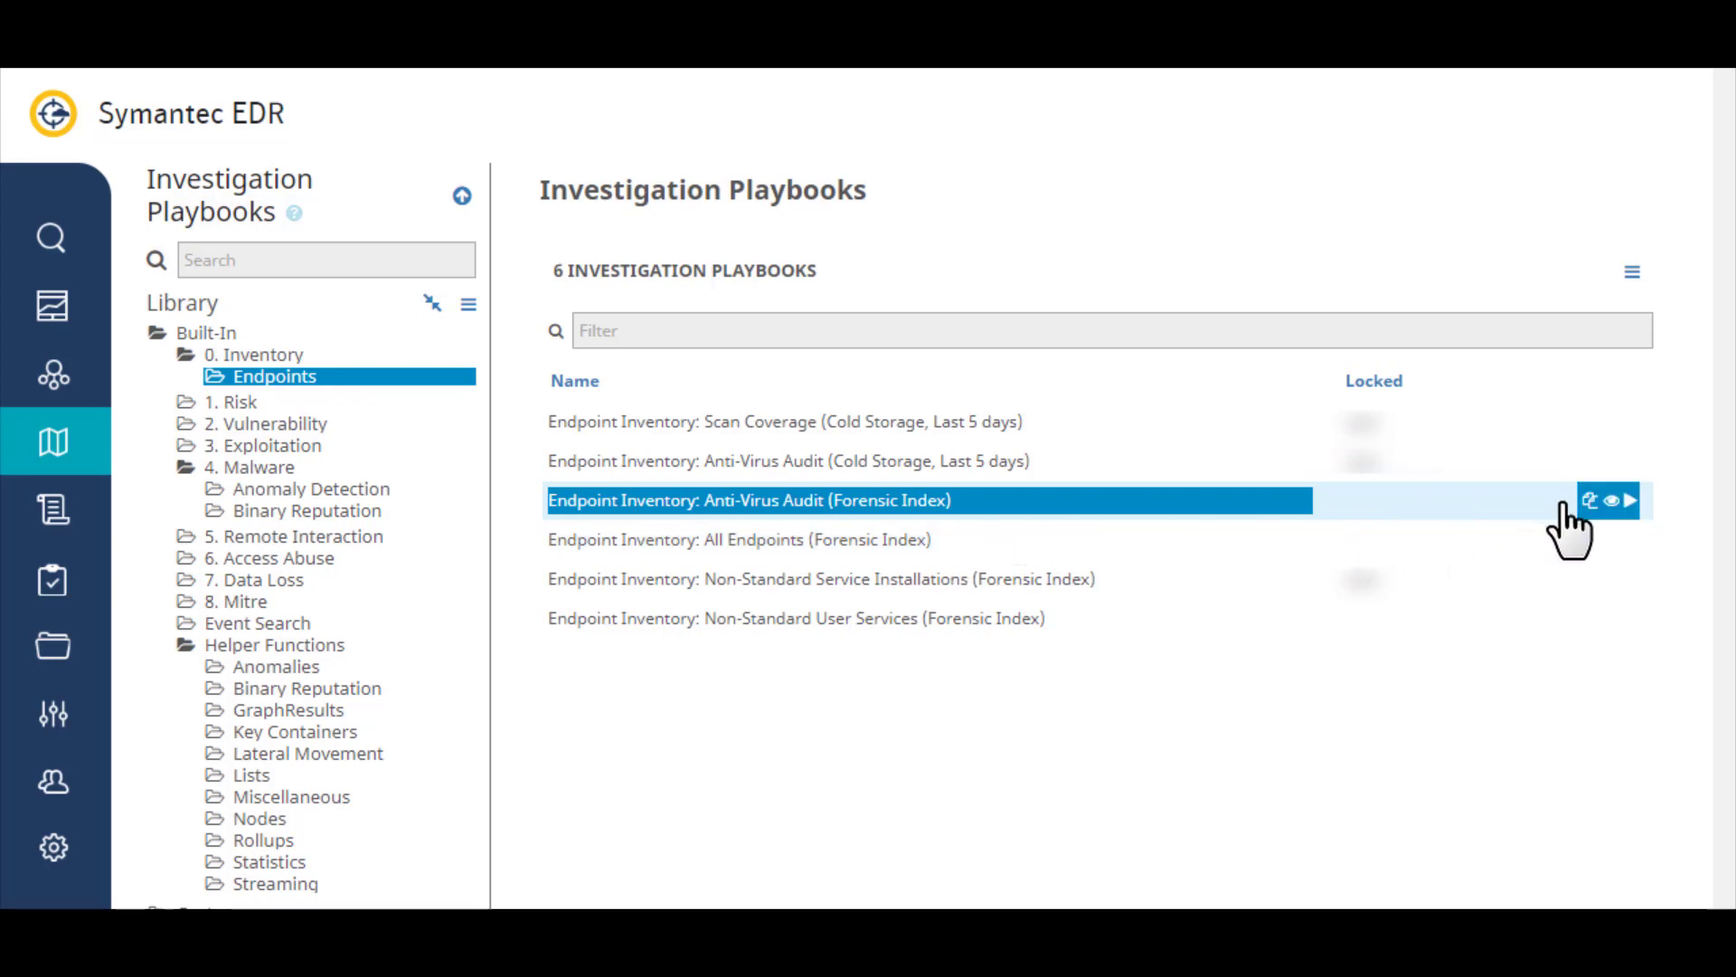
click(1630, 500)
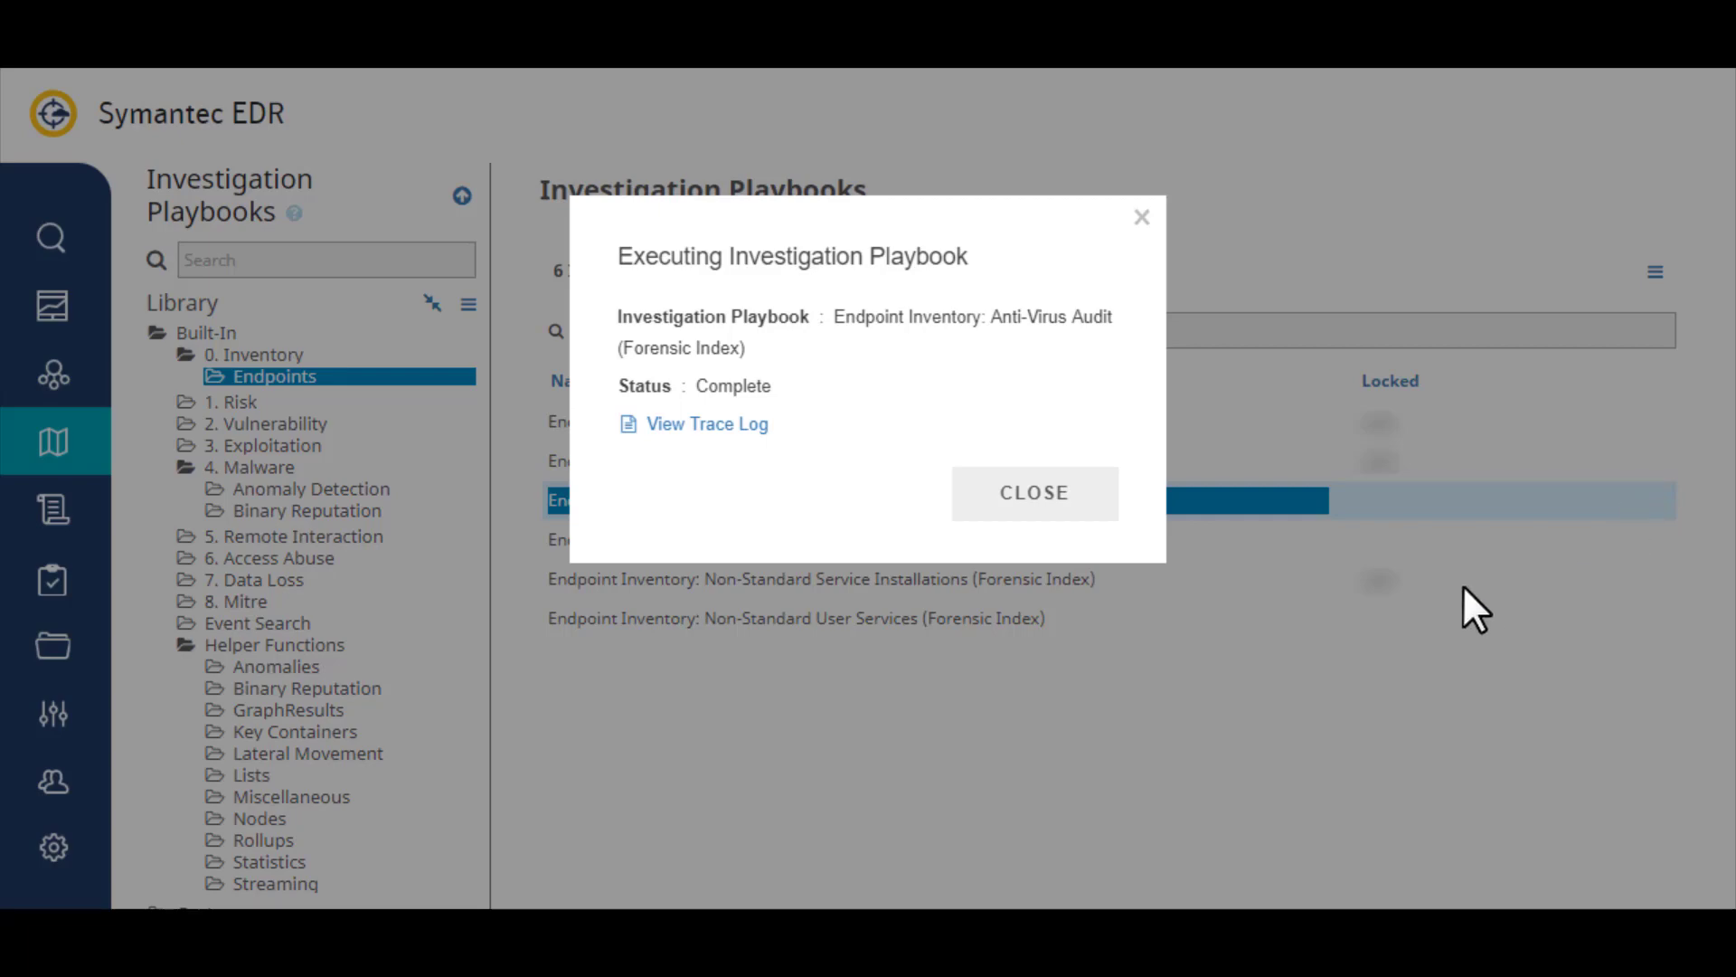
click(1024, 517)
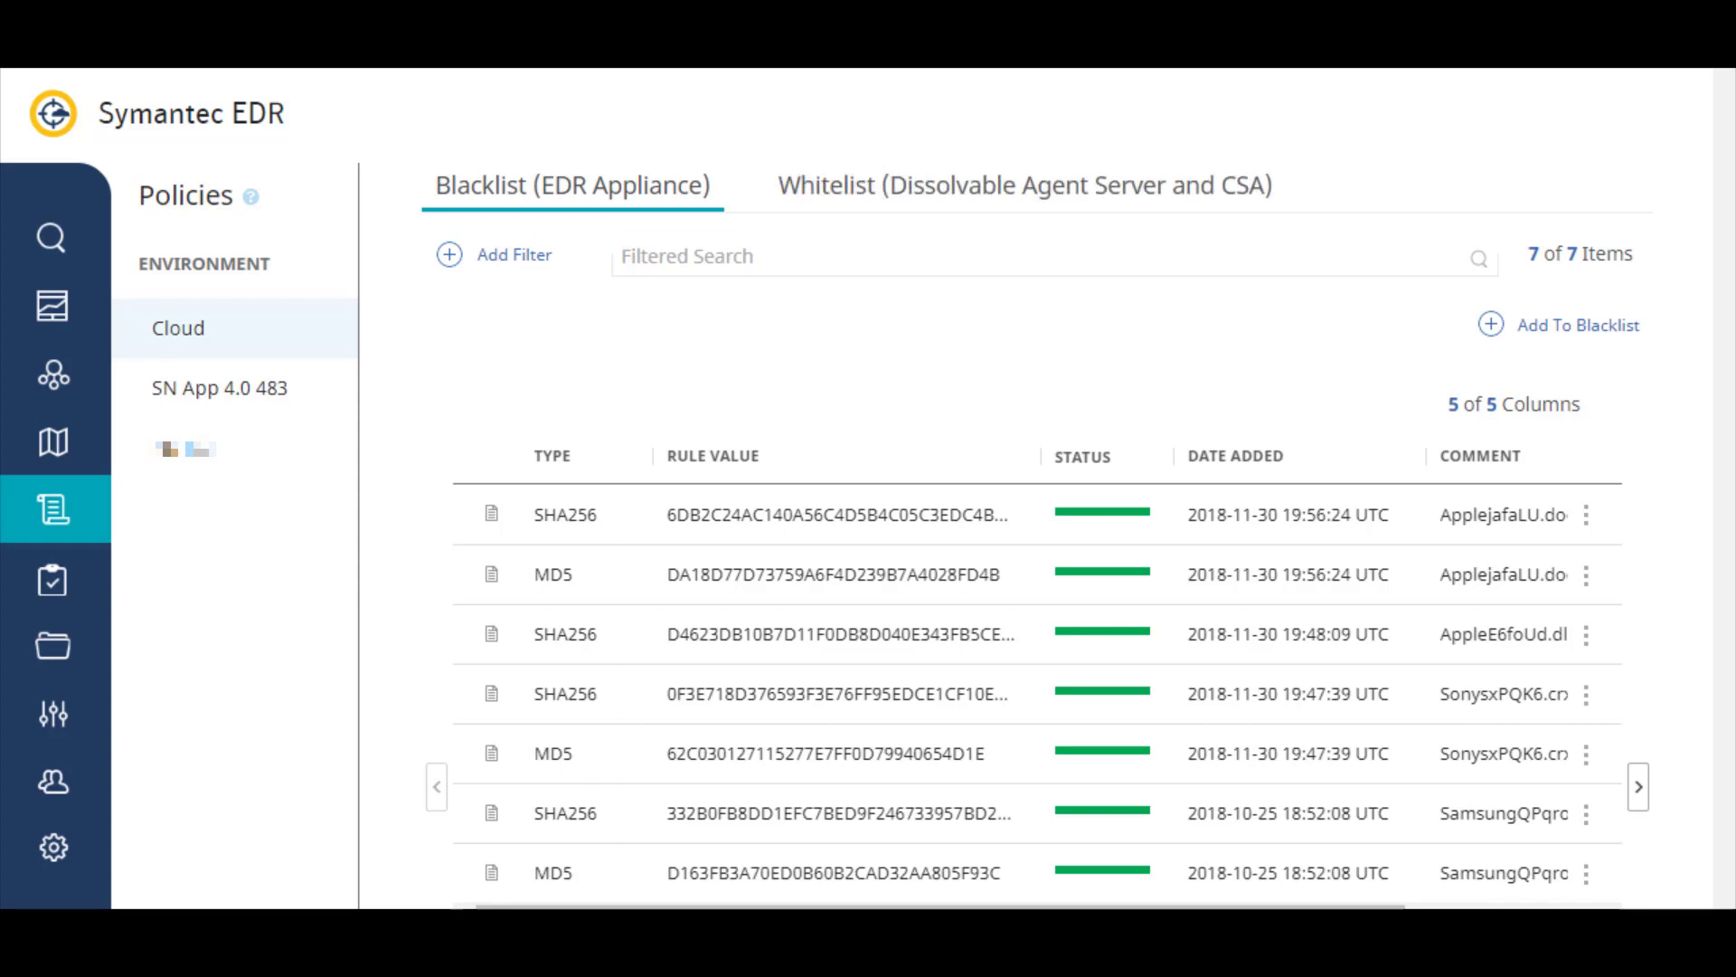
View the cloud whitelist policy and the whitelist and blacklist policies of SN App 4.0 483.
click(1025, 185)
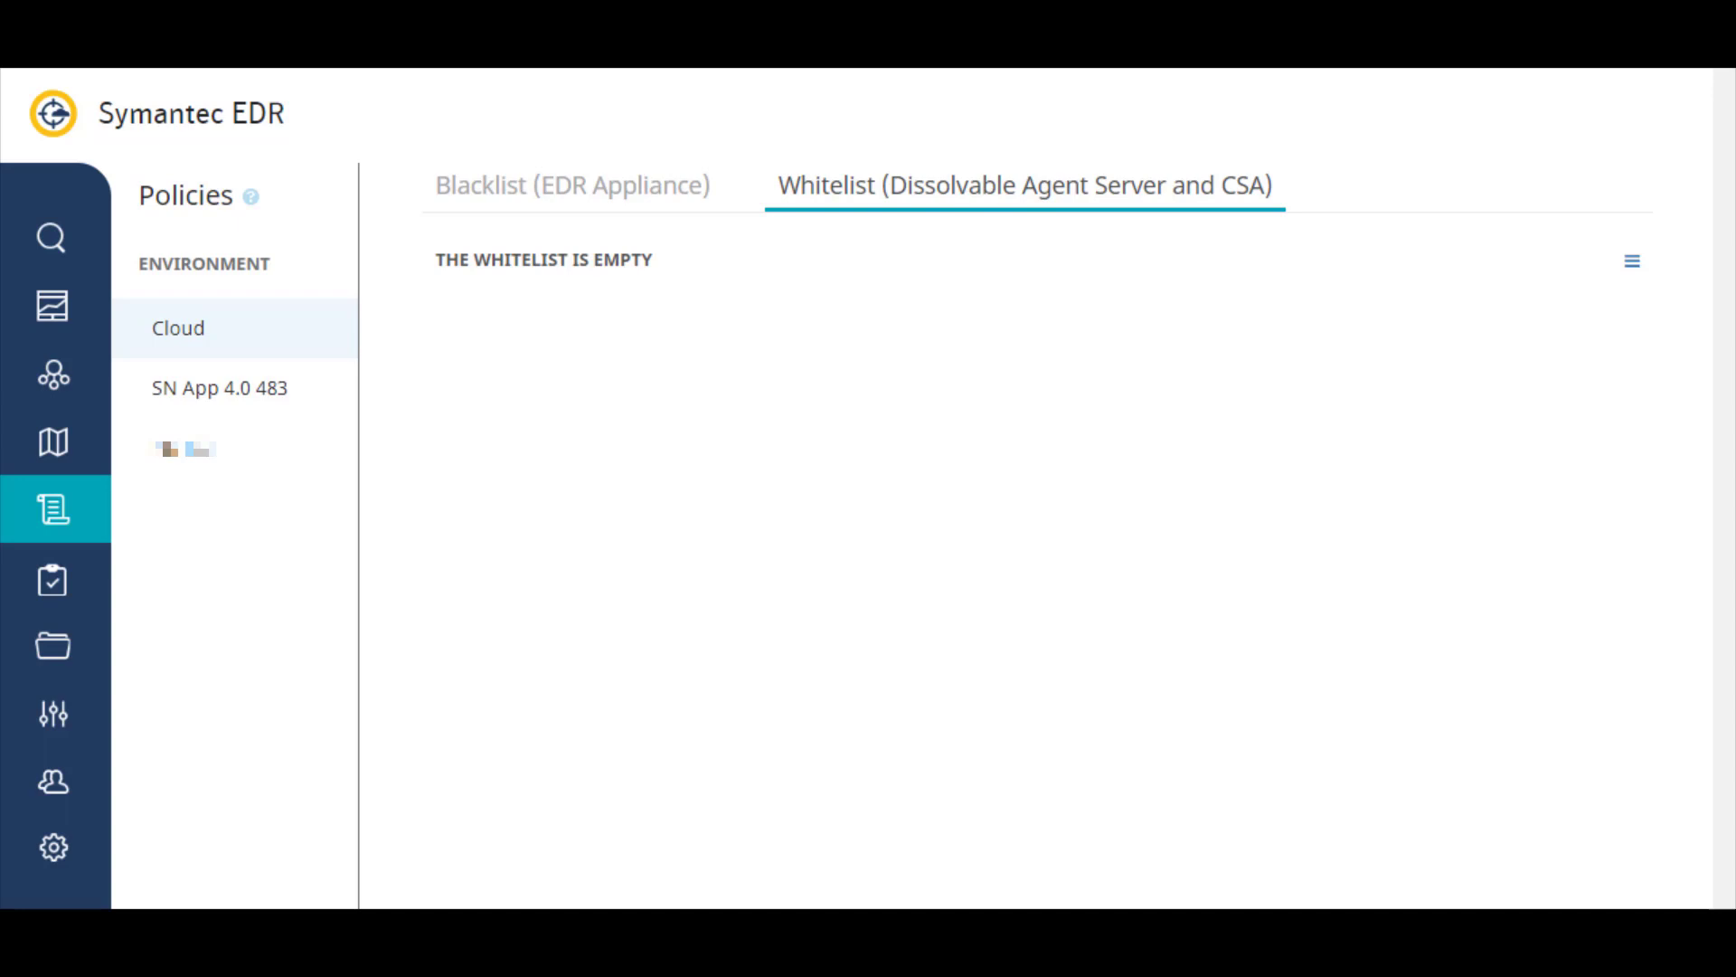
click(220, 387)
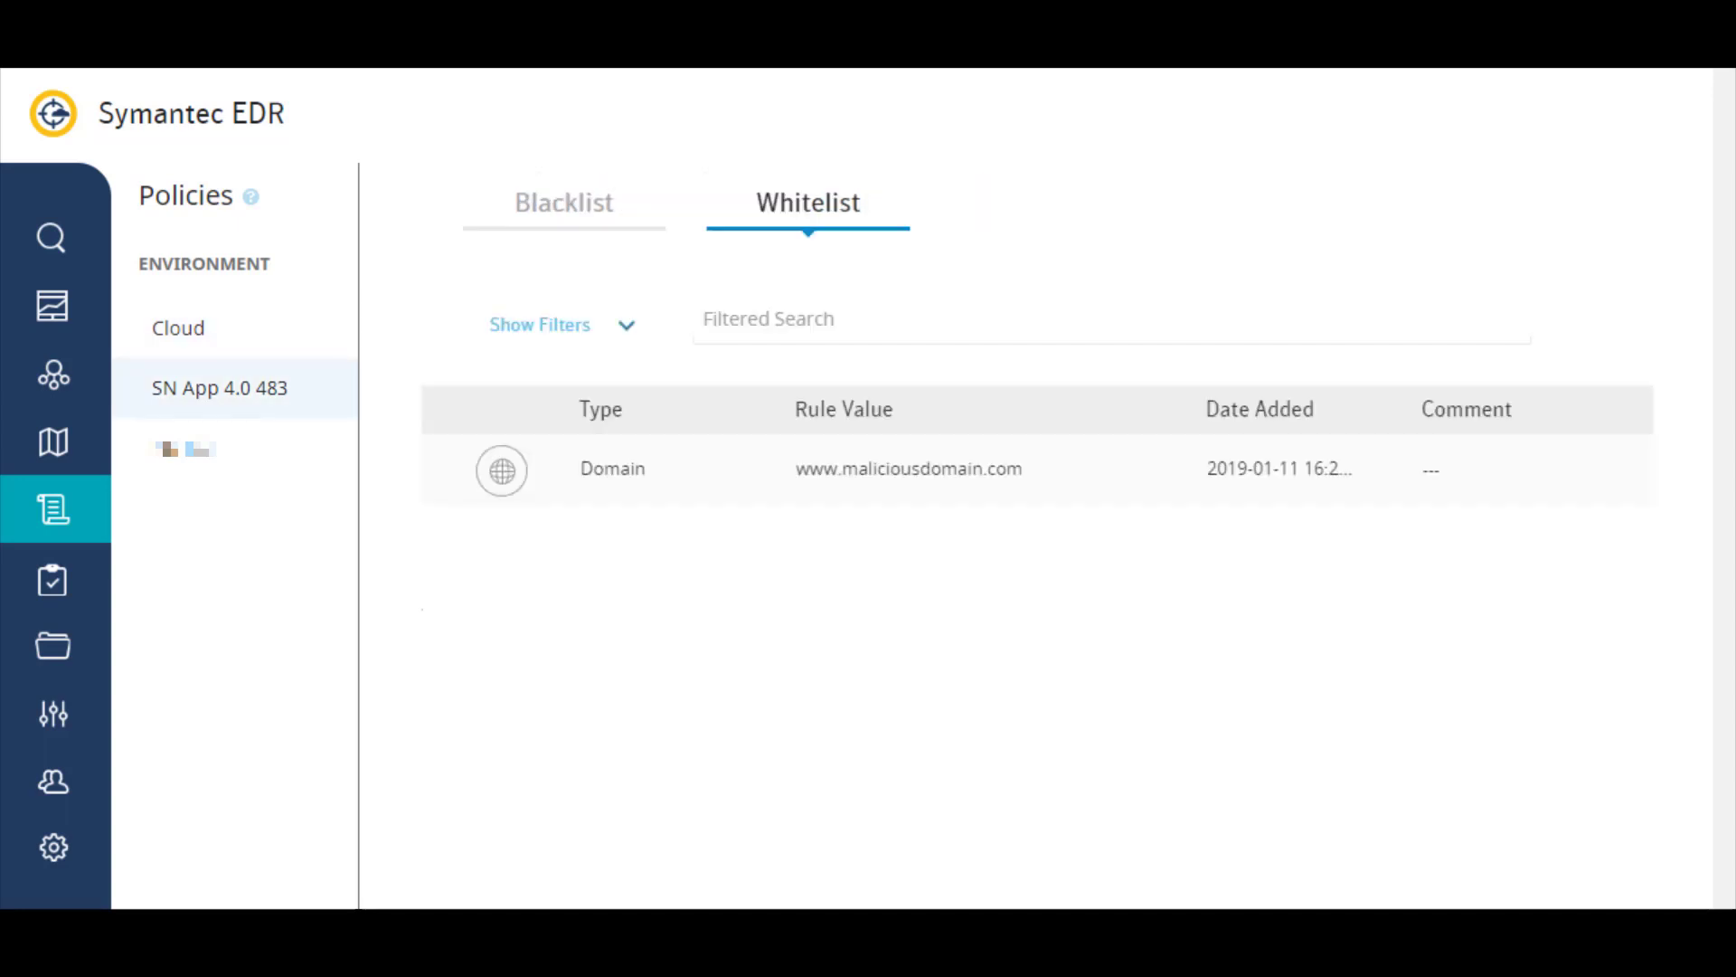
click(564, 202)
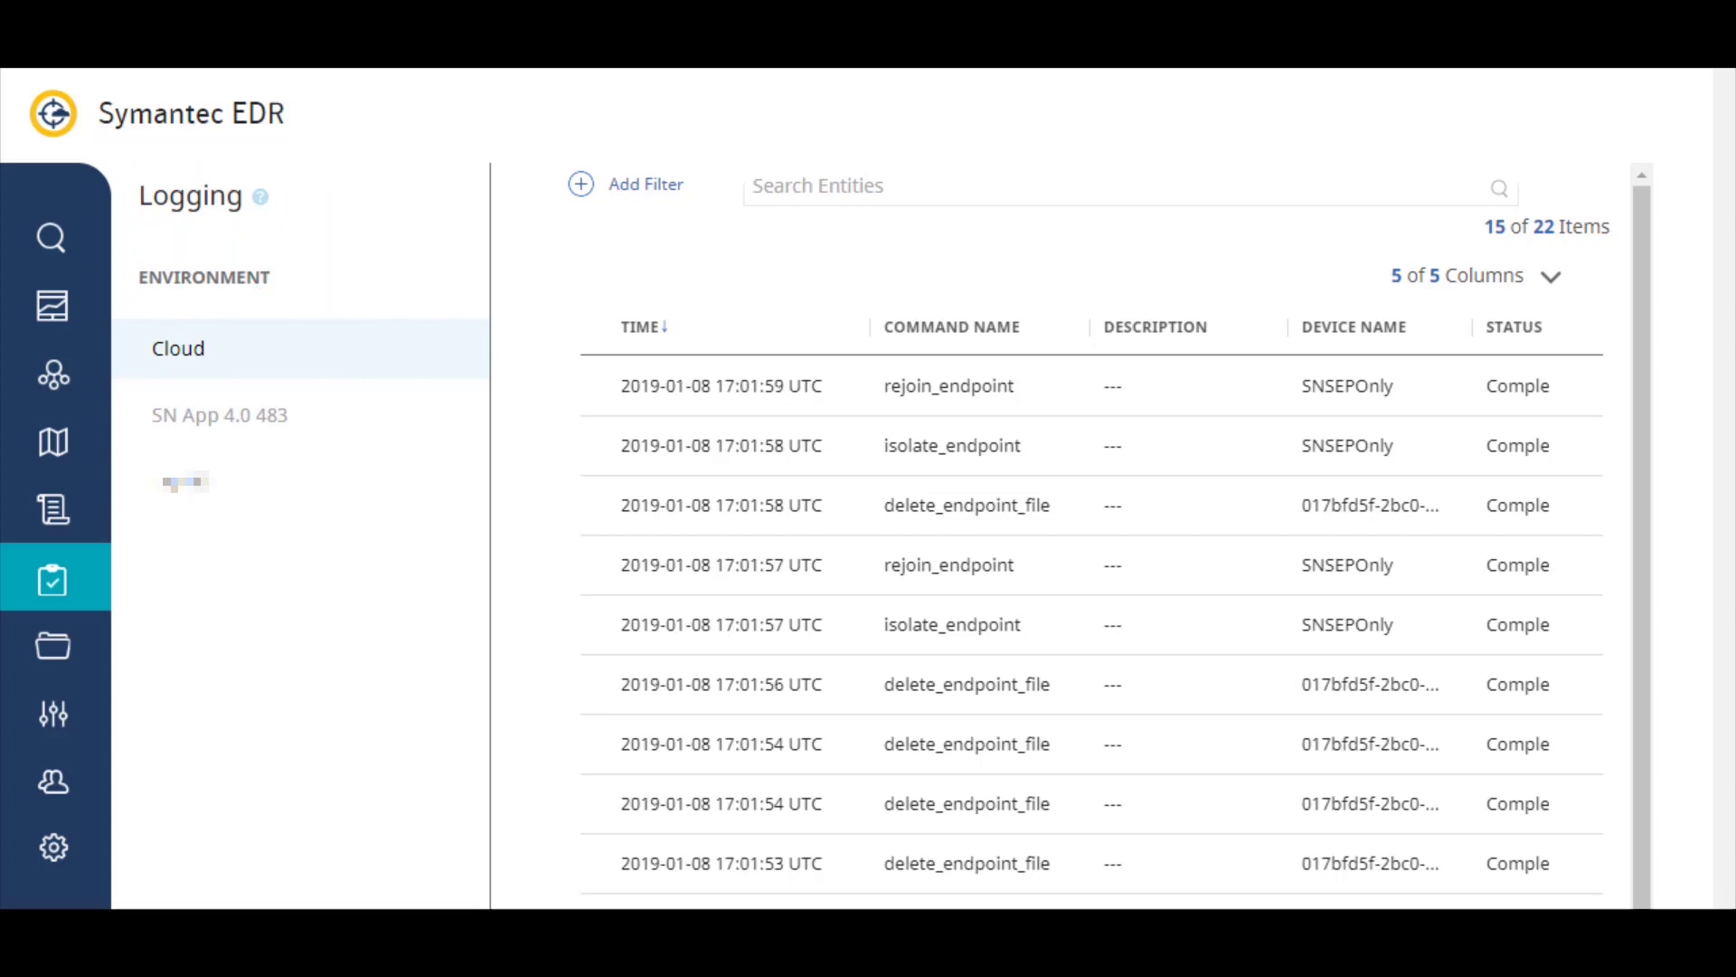
View the action and system activity logs of the SN App 4.0 483 environment.
click(219, 415)
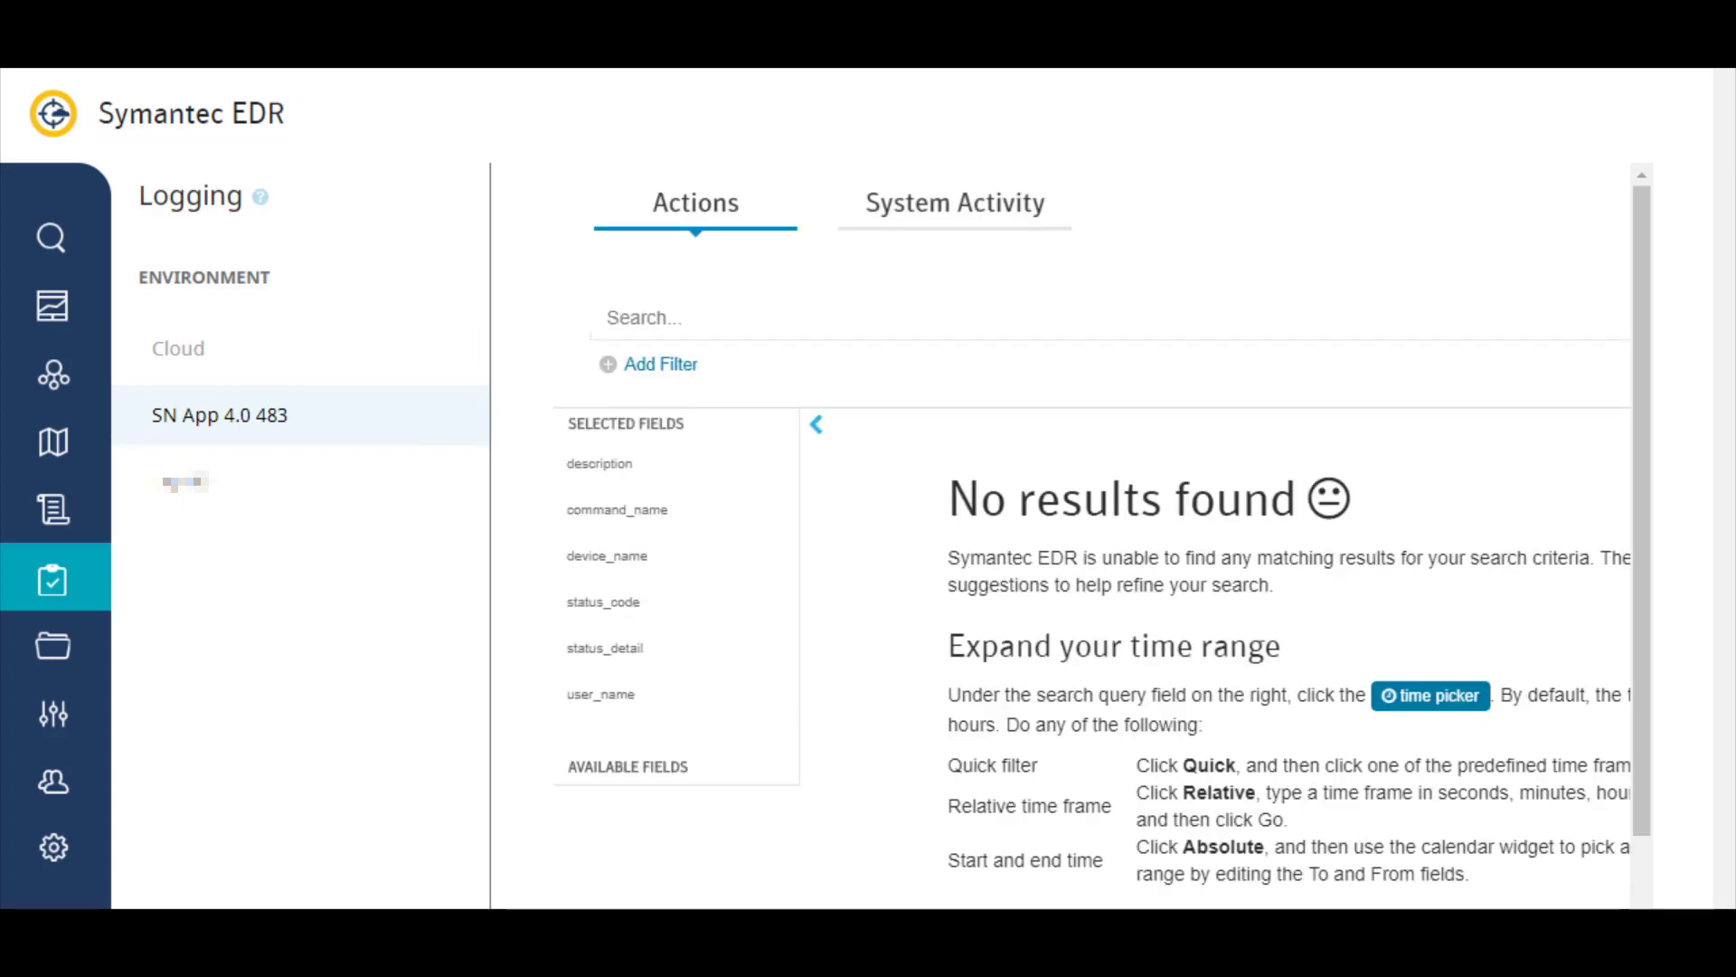
click(954, 202)
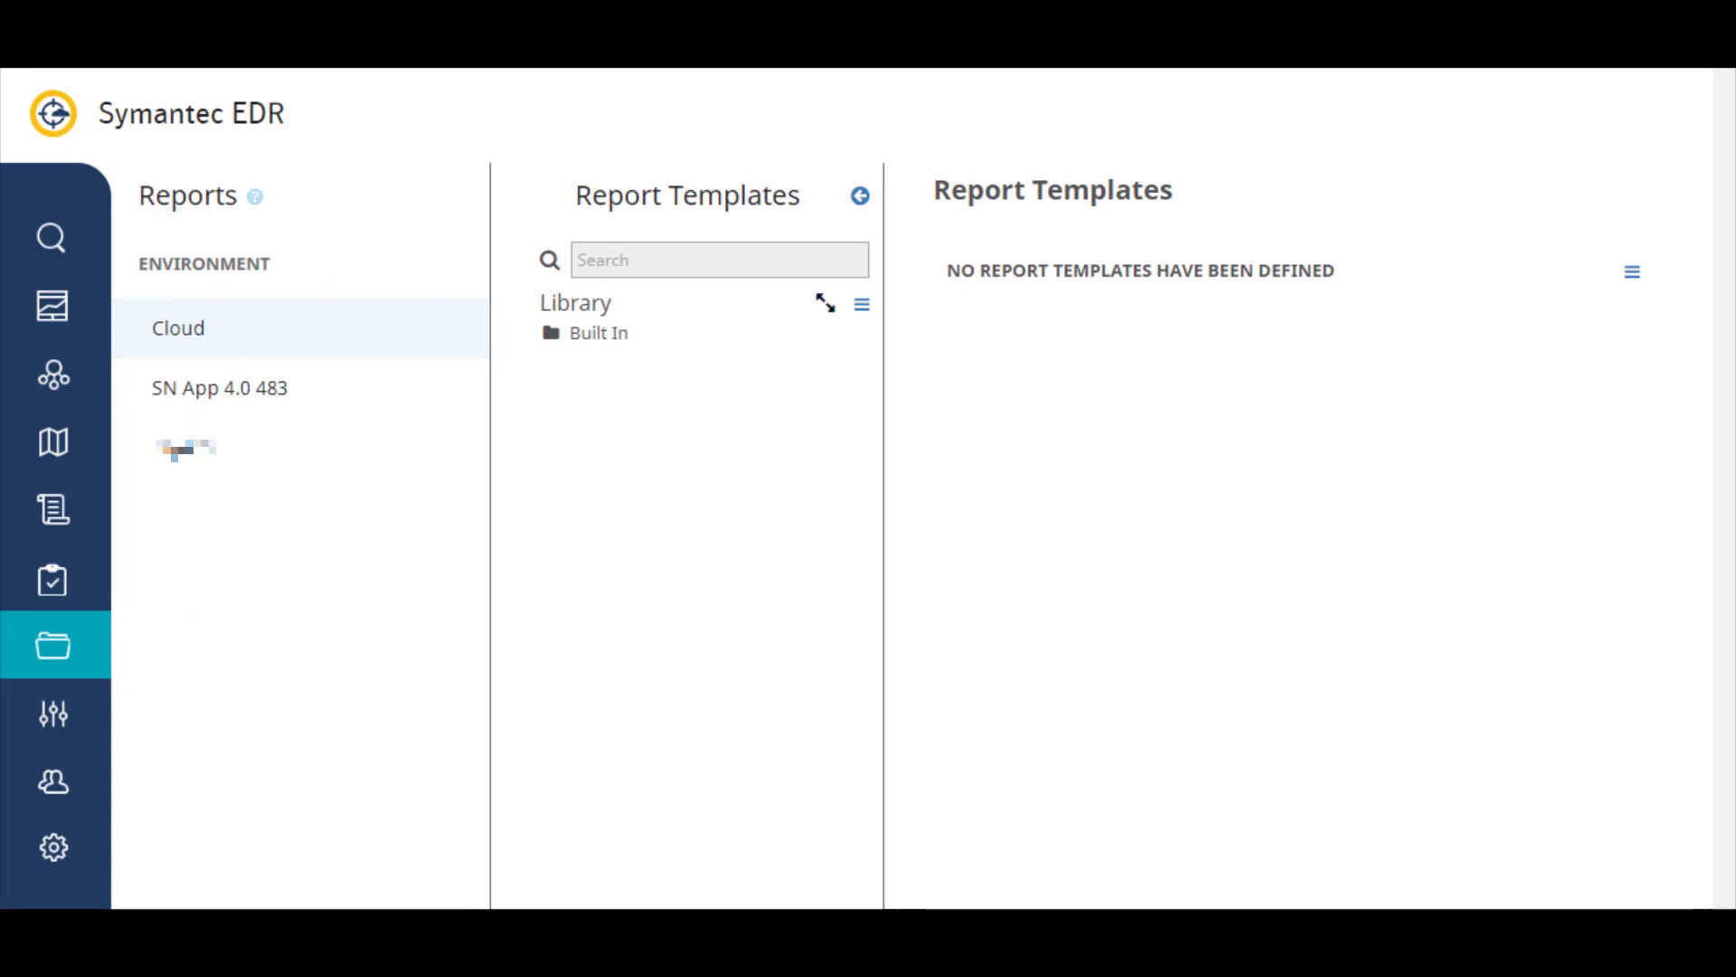
Run the Non-Standard Service Installations (CSV) report from the built-in Inventory report templates.
click(826, 302)
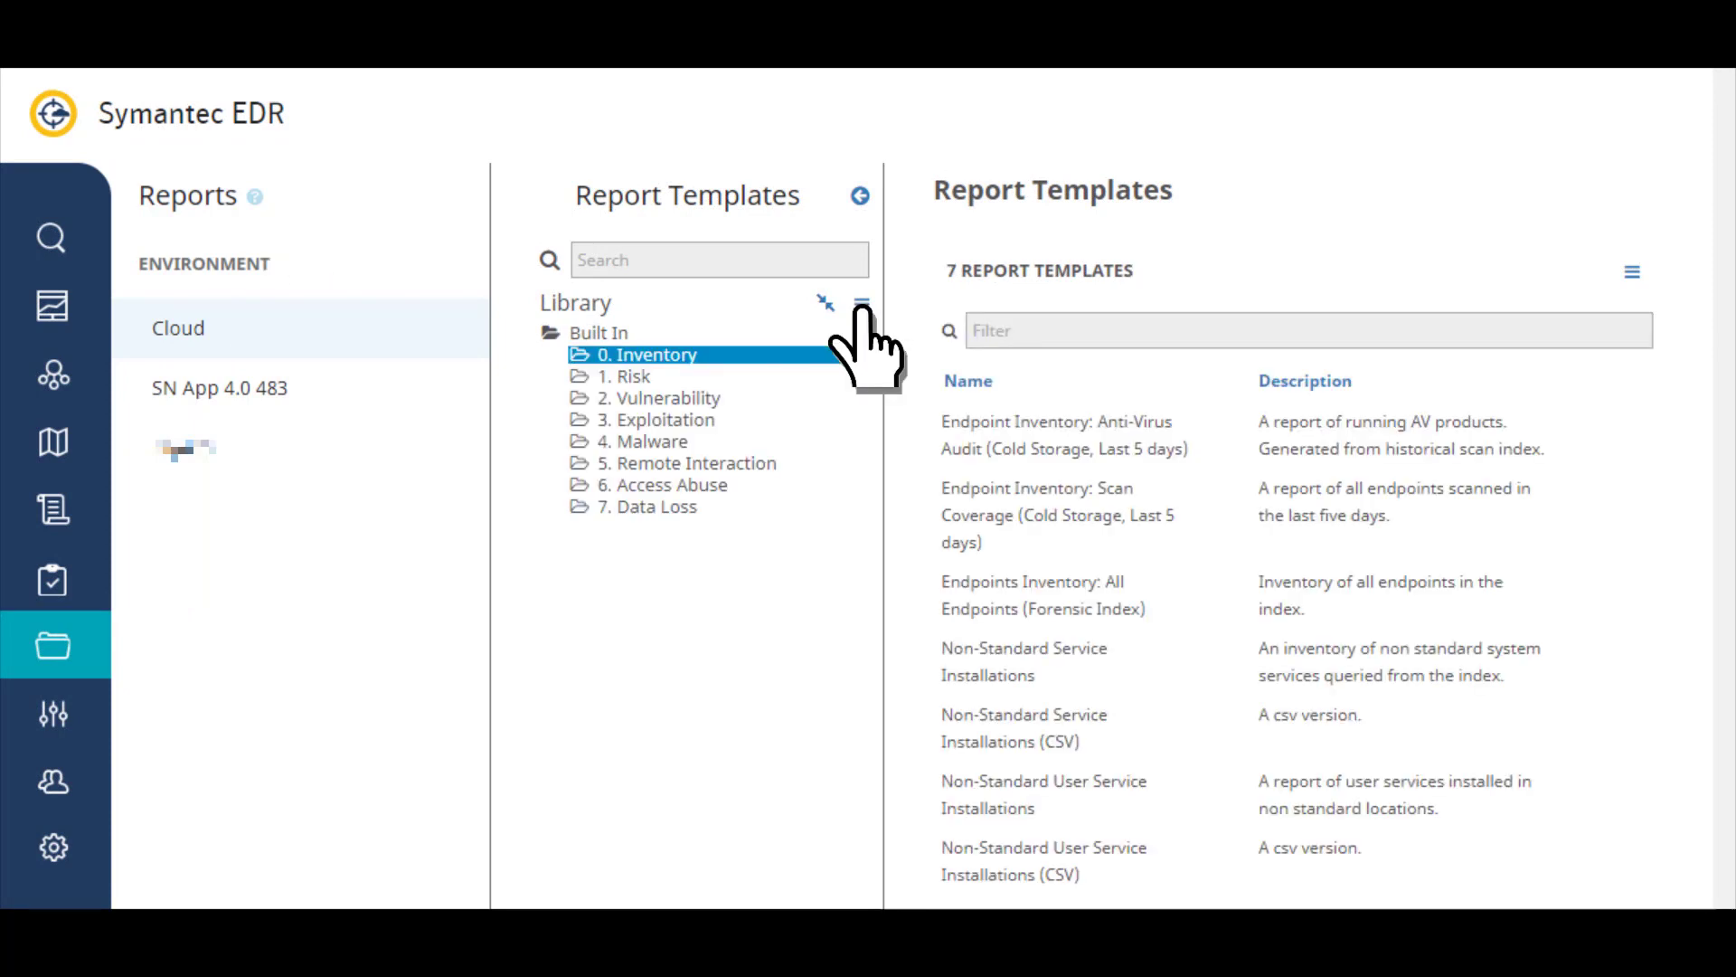
click(1628, 713)
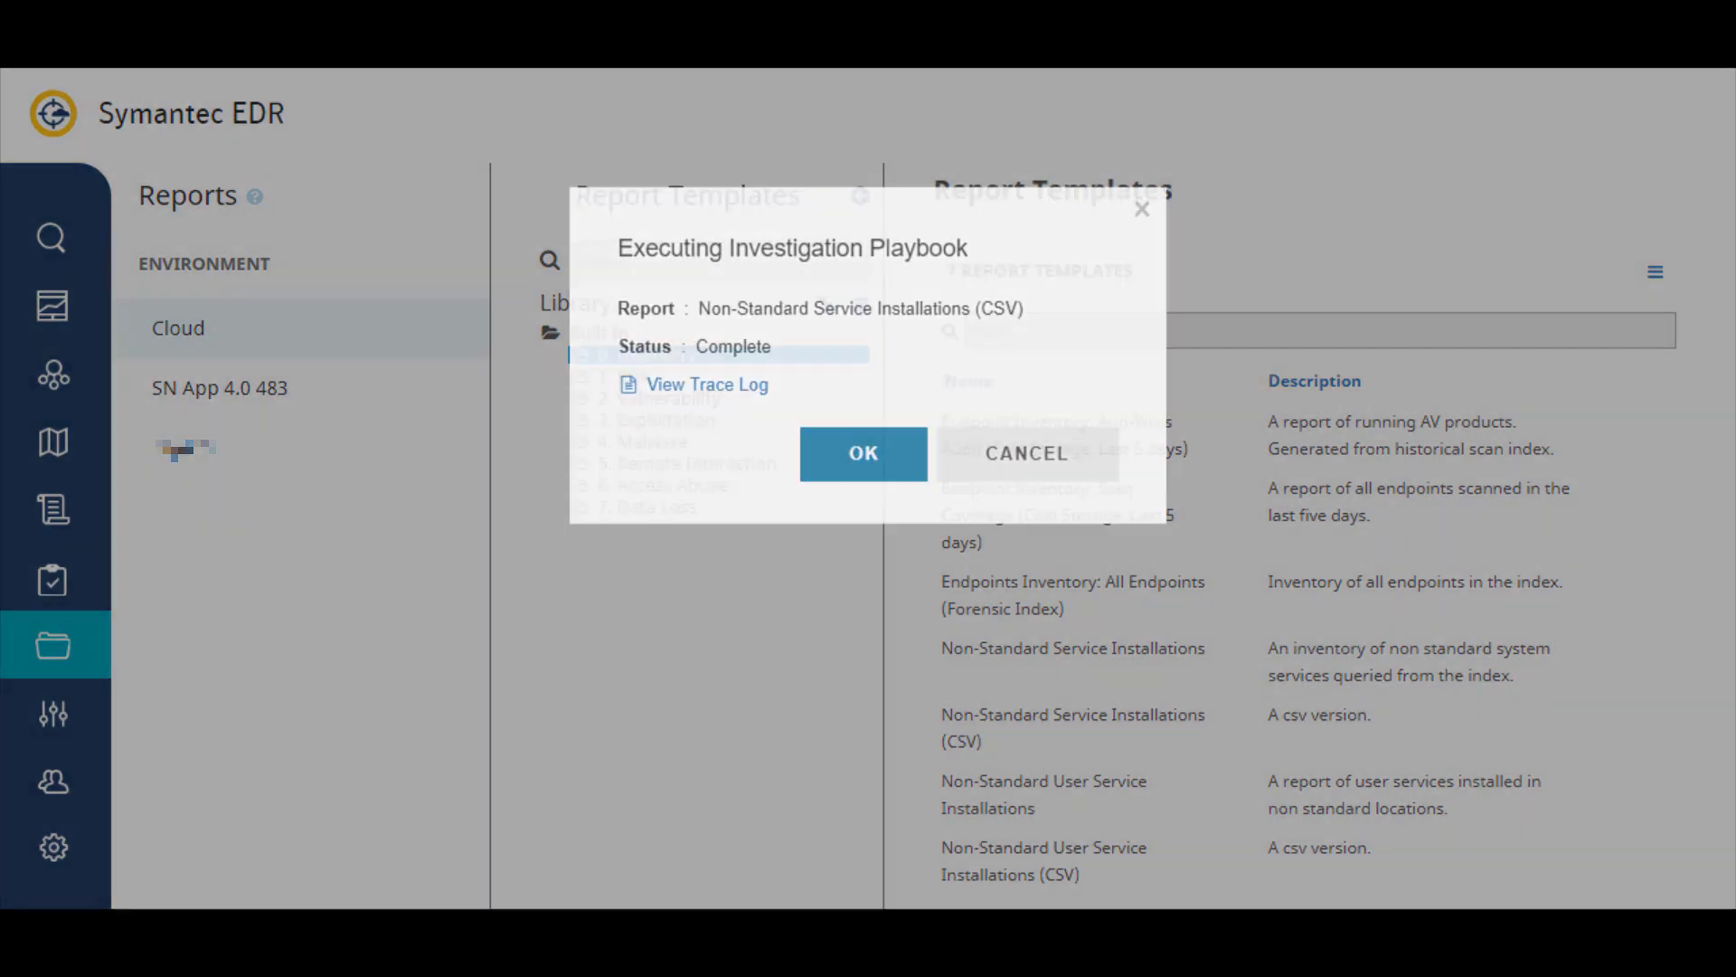
click(864, 461)
Switch the reports environment to SN App 4.0 483 and look through its available report types.
click(219, 388)
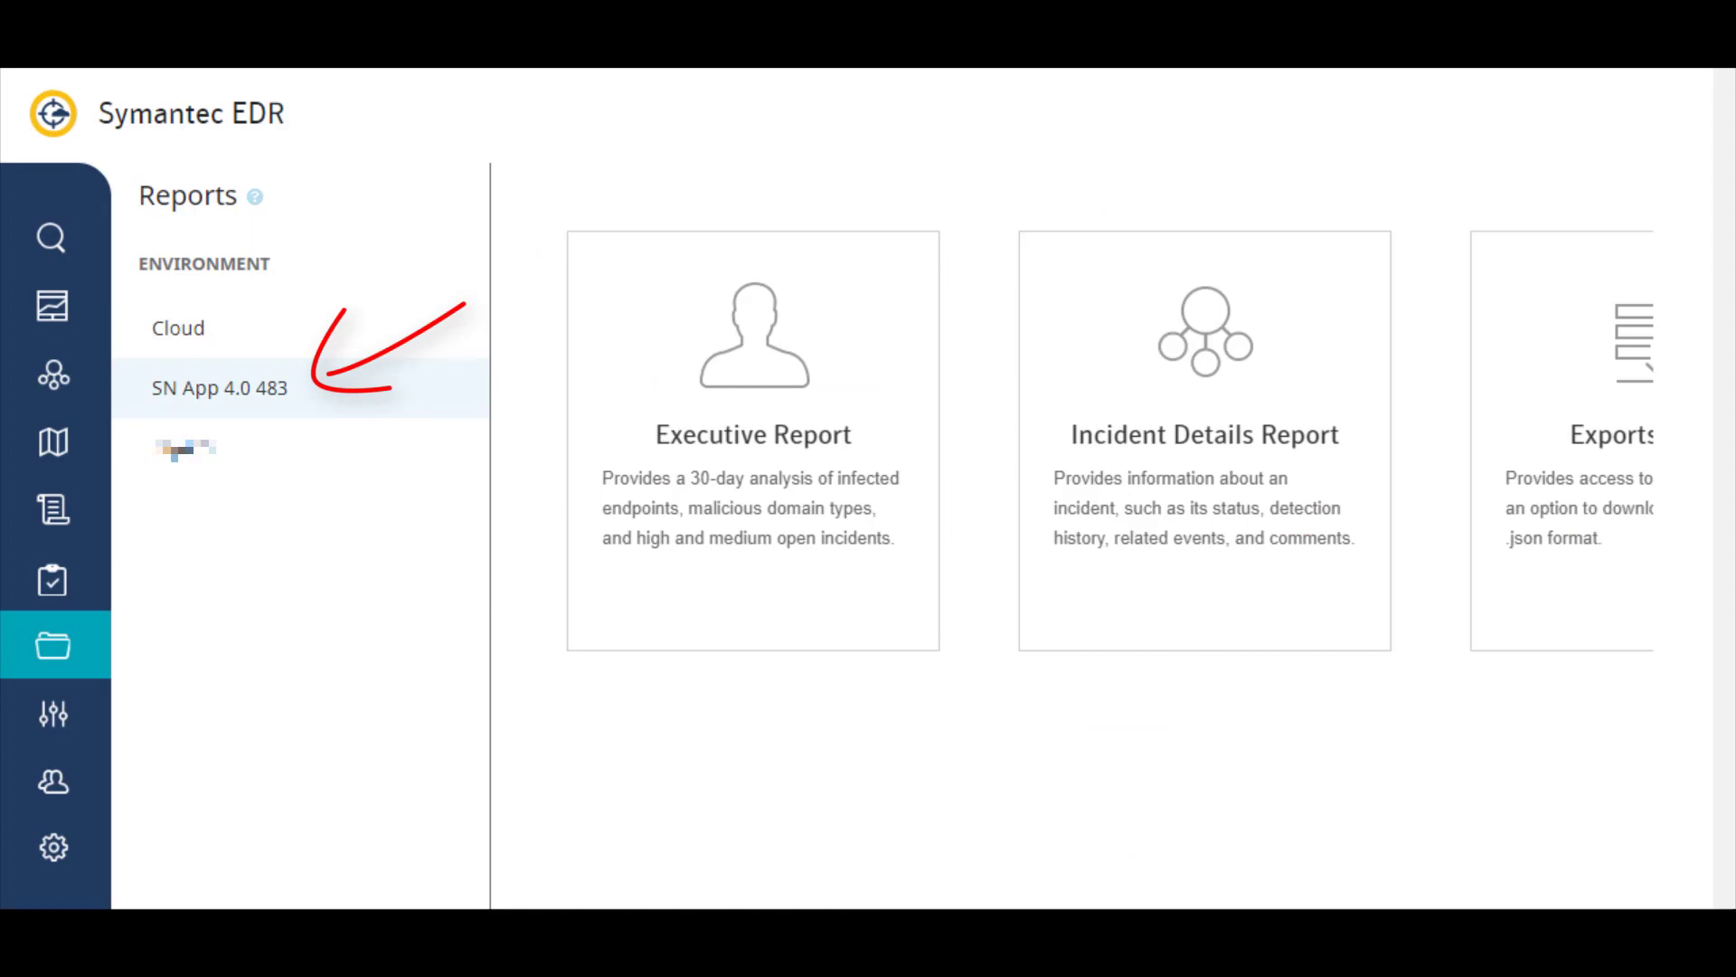
scroll(1103, 441, right, 4)
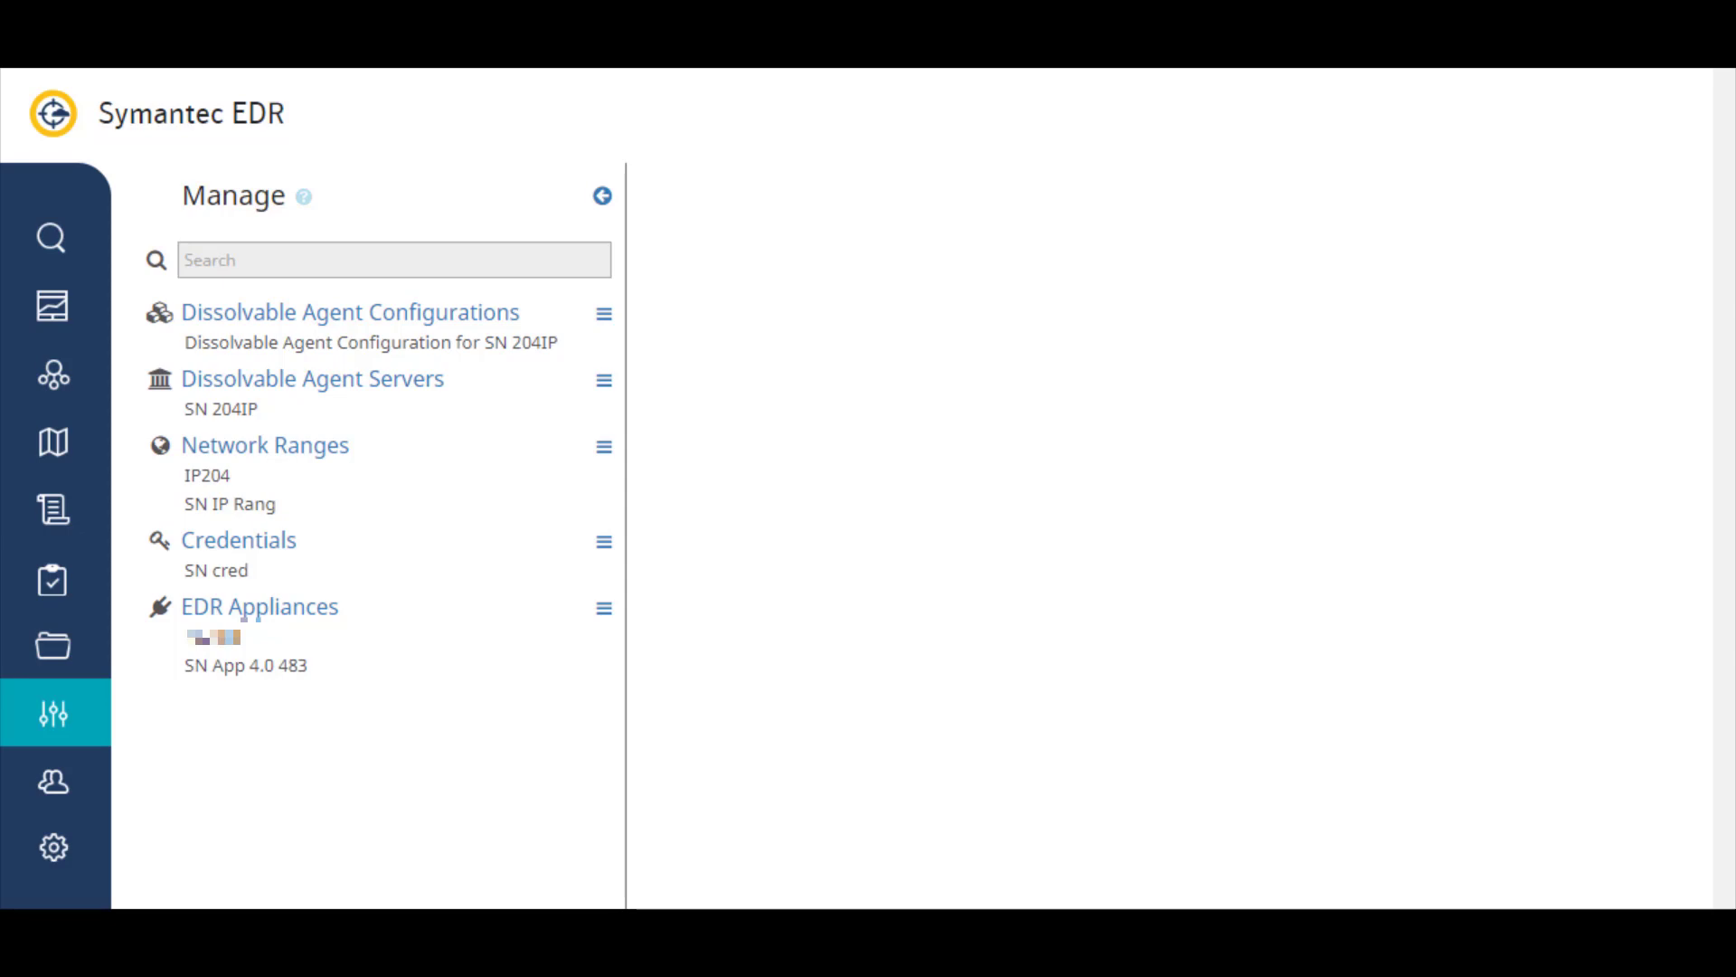
Check the available actions for Dissolvable Agent Servers, including those for the SN 204IP server.
click(604, 380)
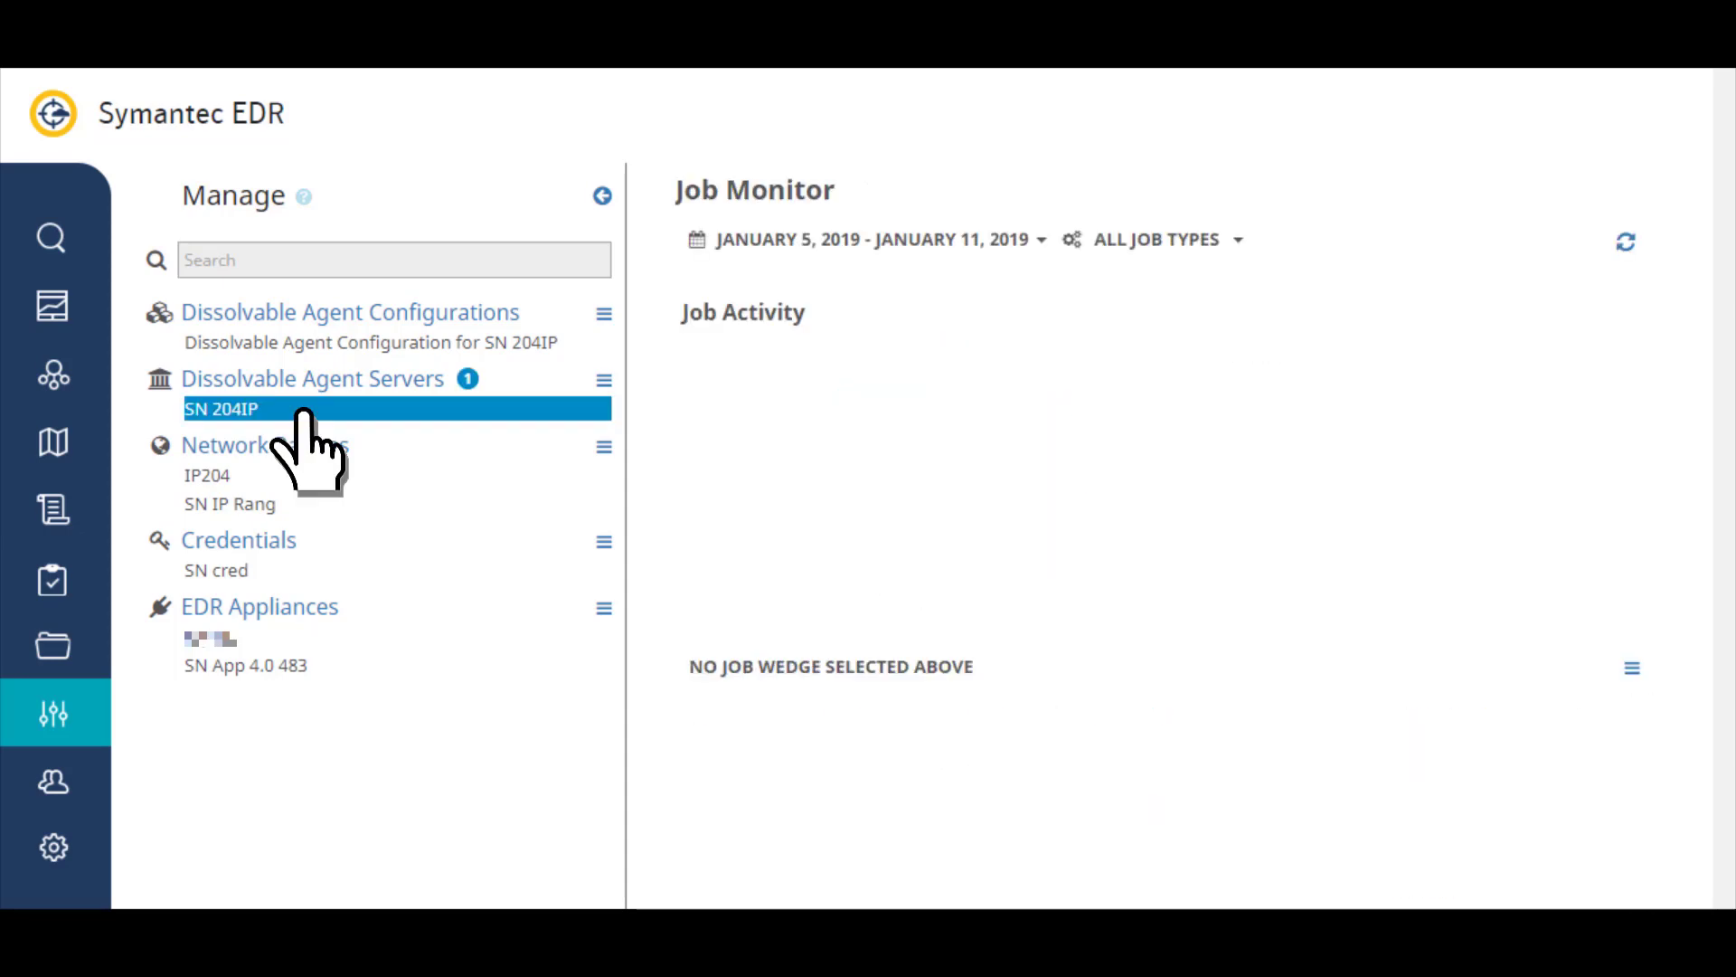
click(603, 380)
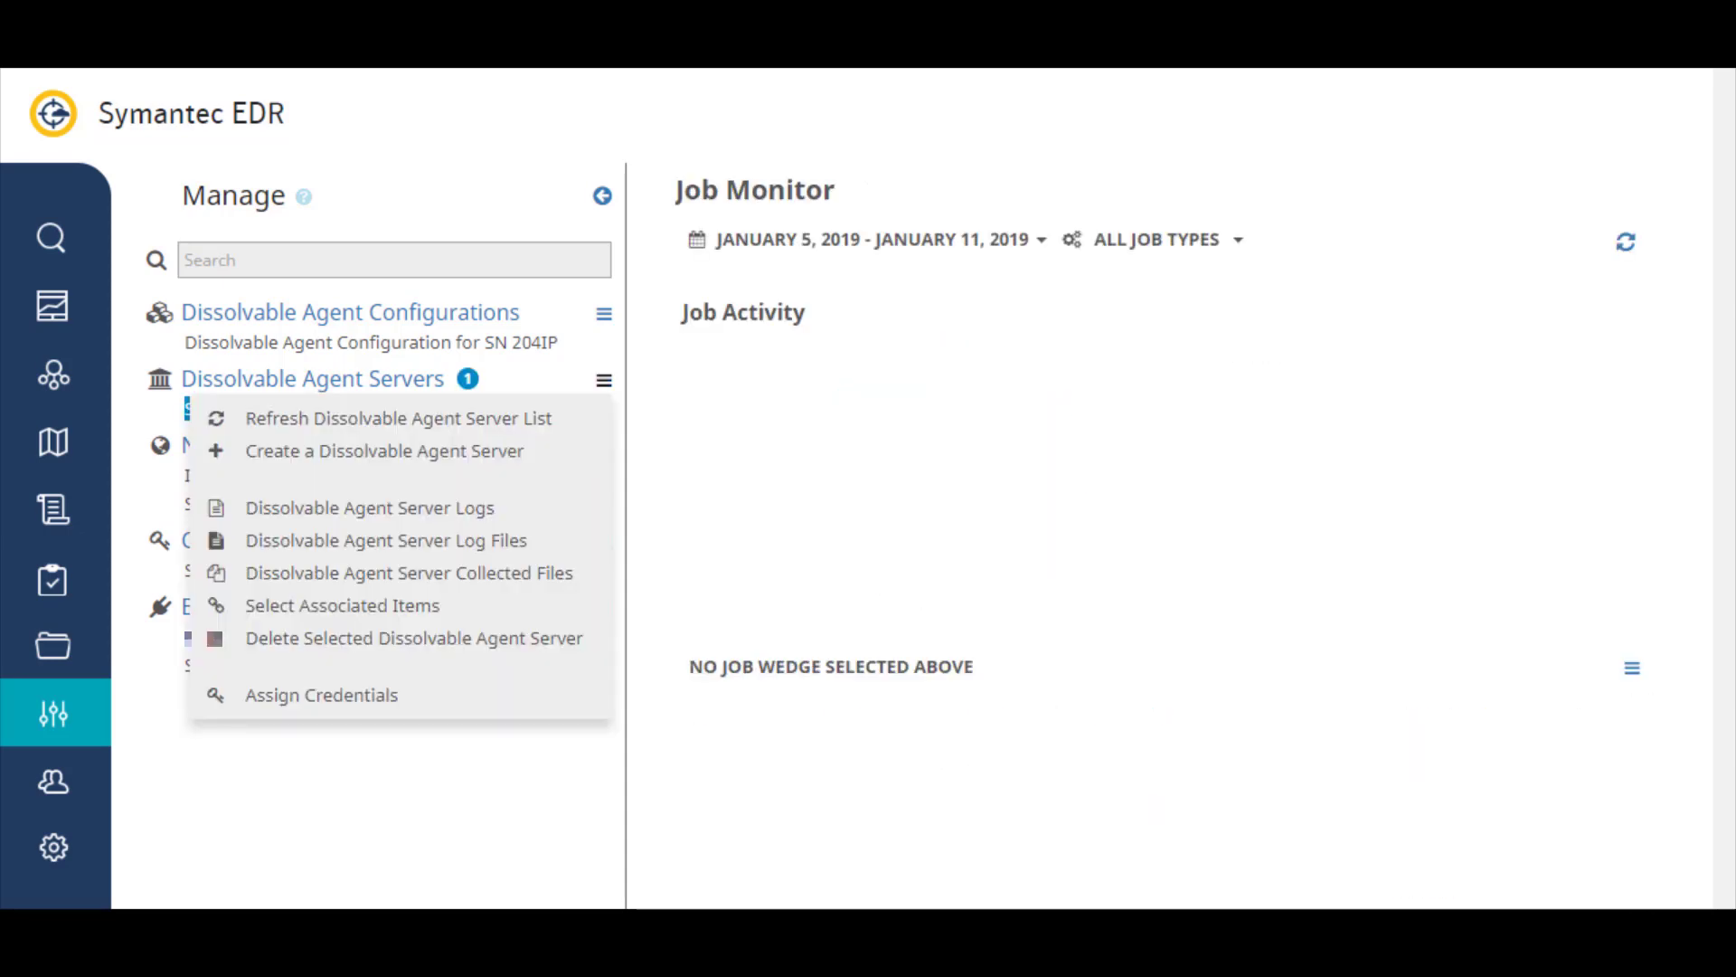
key(Escape)
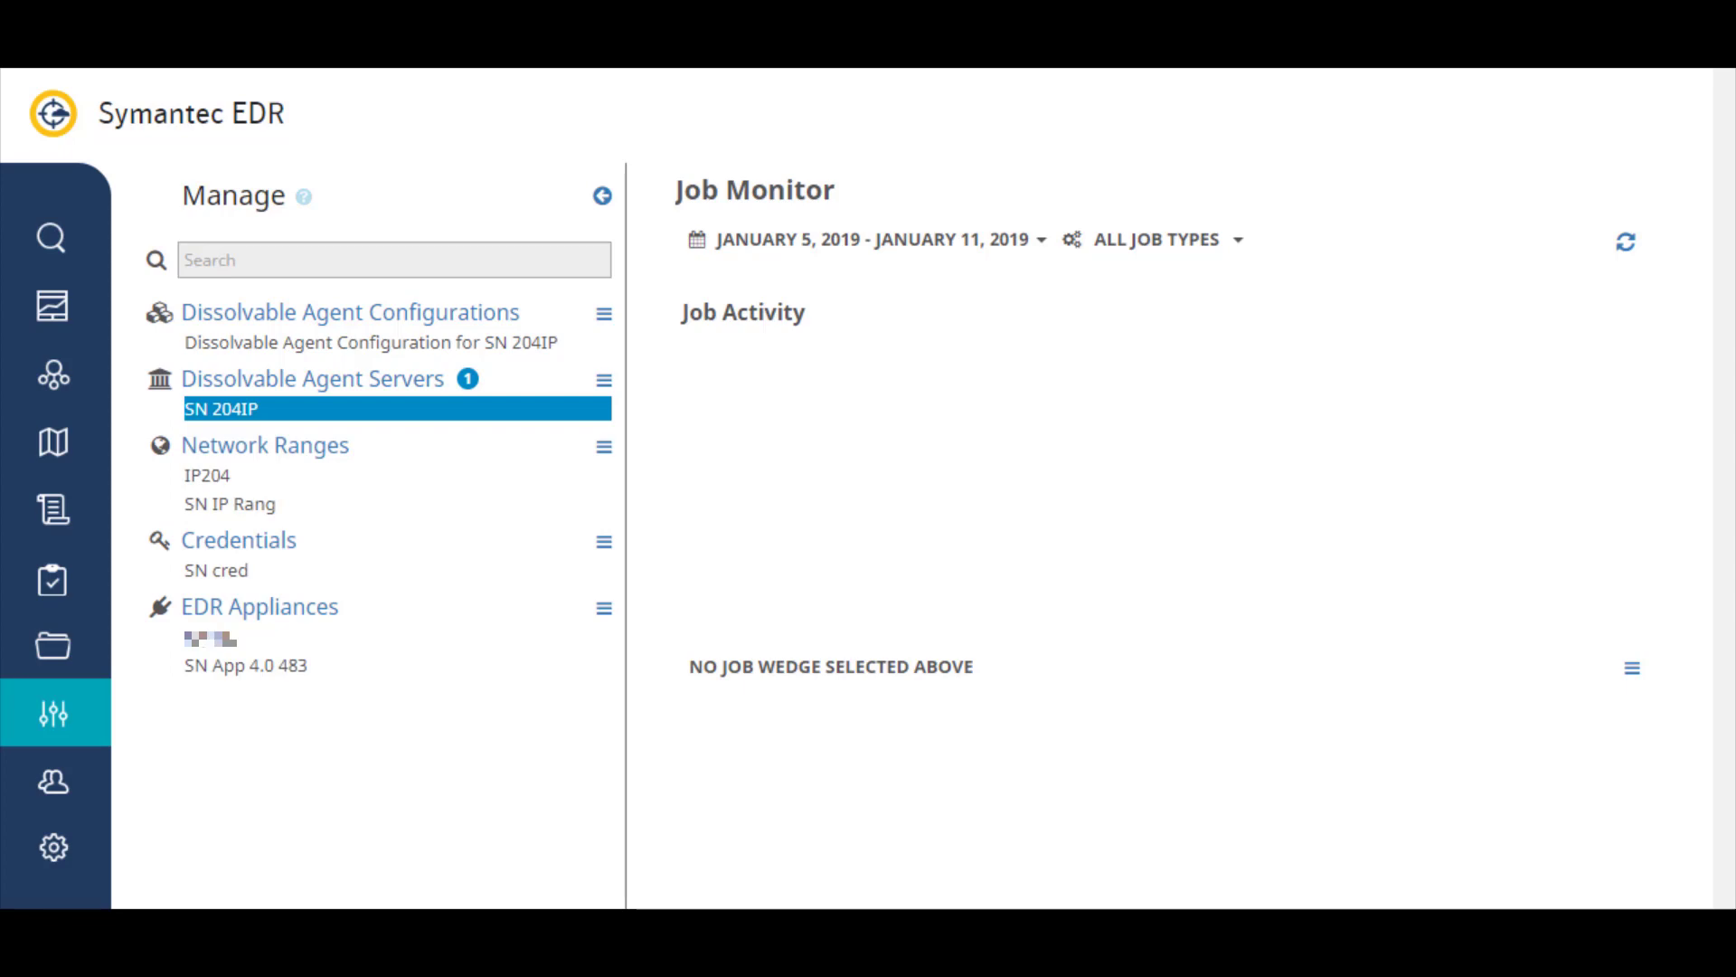
Check the available actions for Dissolvable Agent Configurations without a selection and with the SN 204IP configuration selected.
click(604, 314)
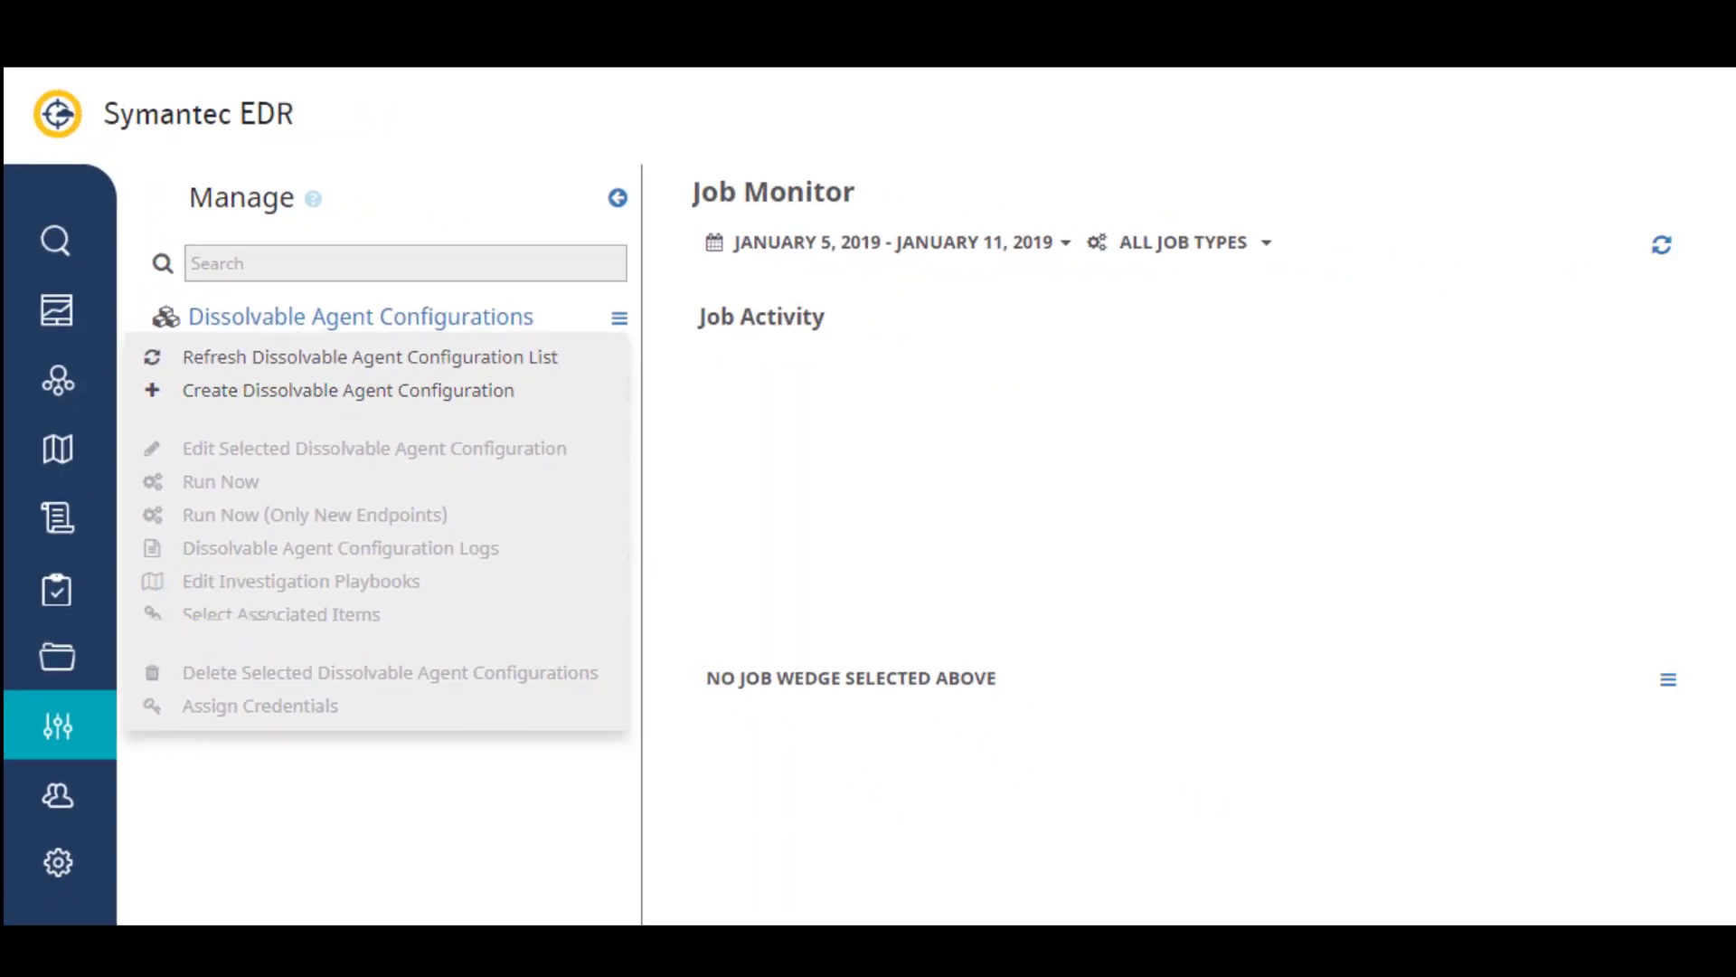
key(Escape)
click(443, 343)
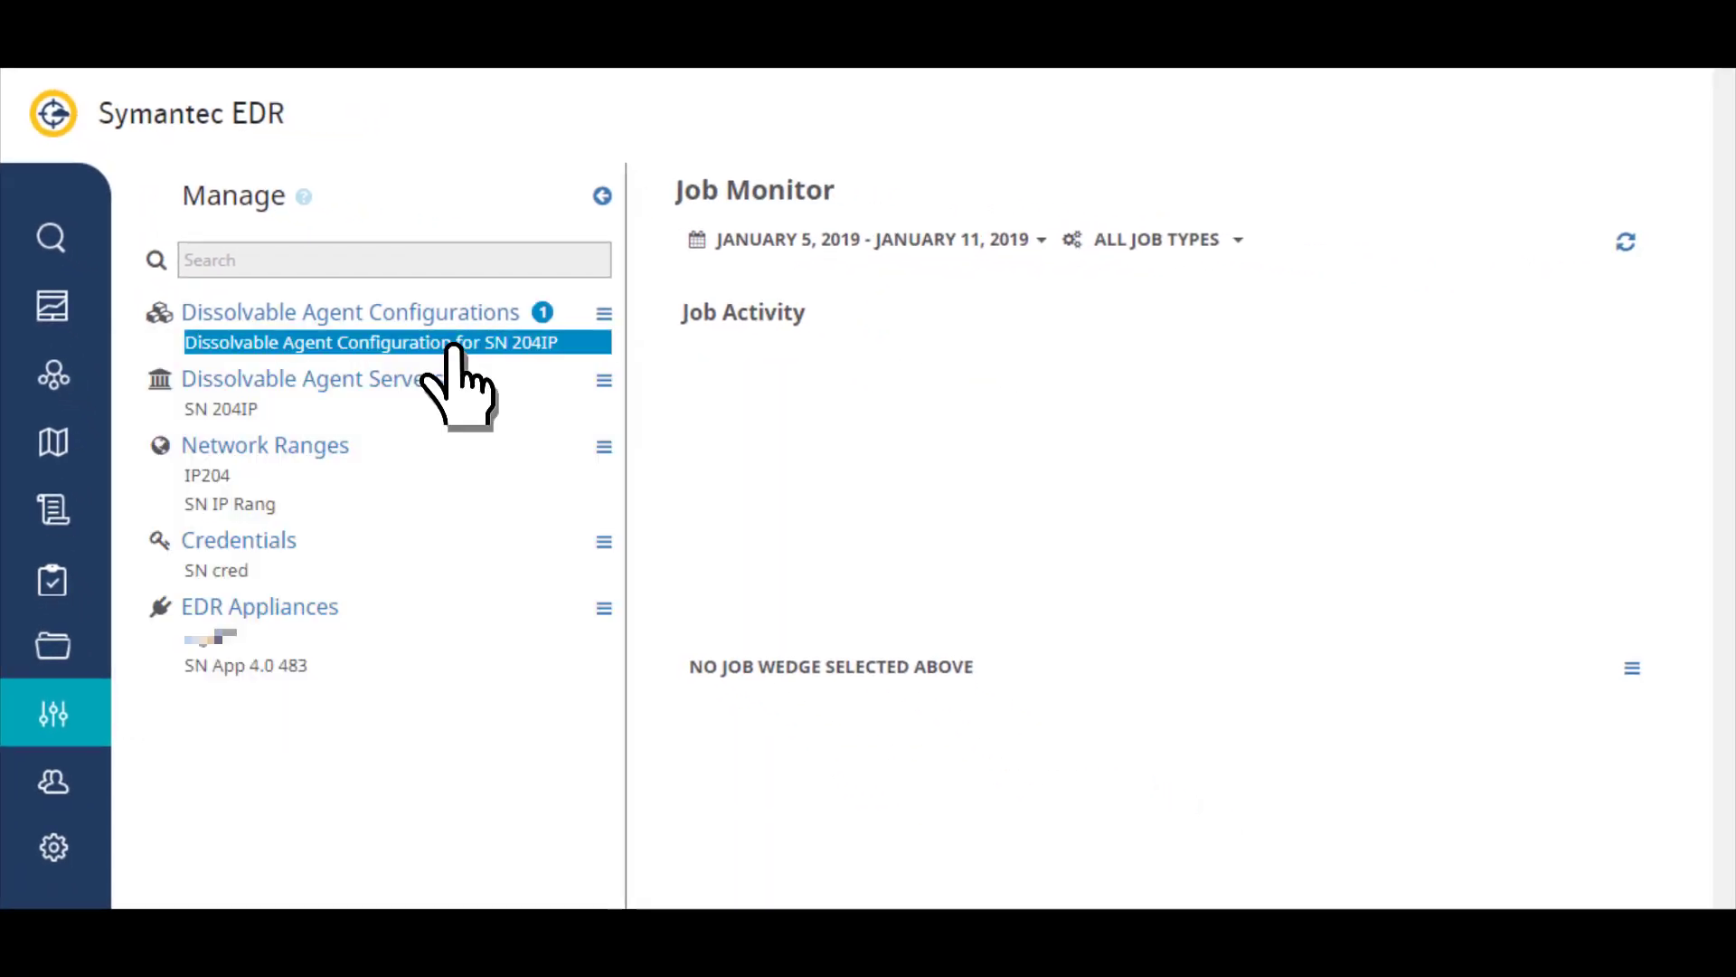
click(604, 314)
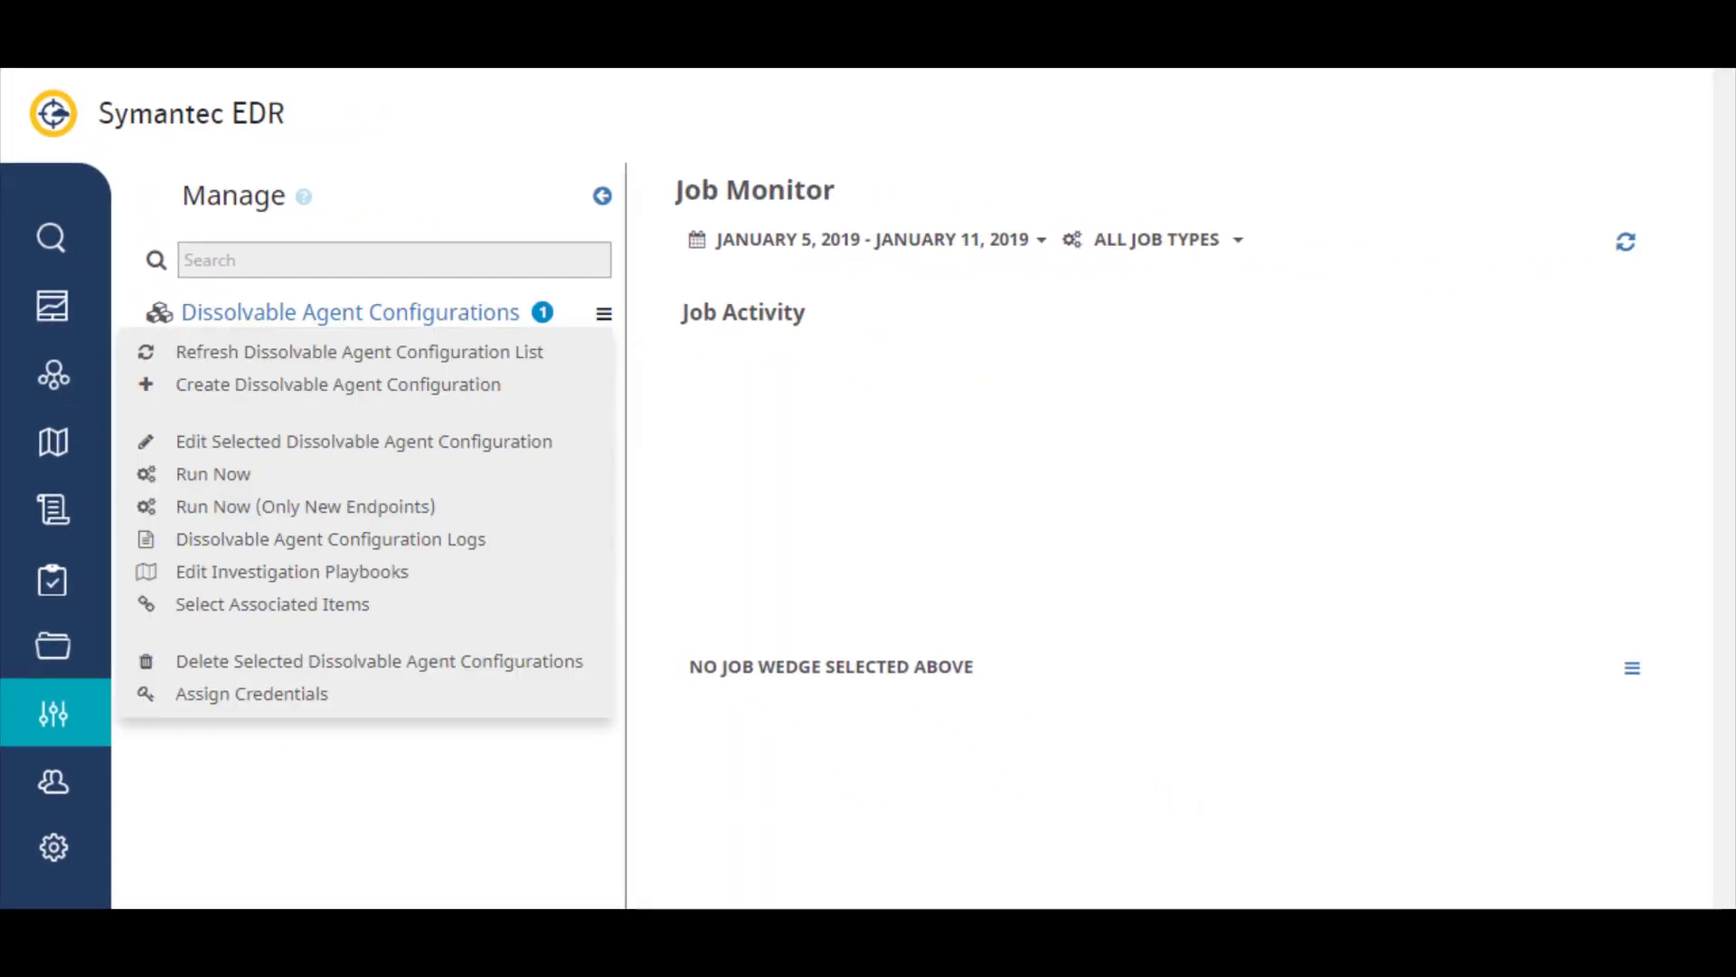
key(Escape)
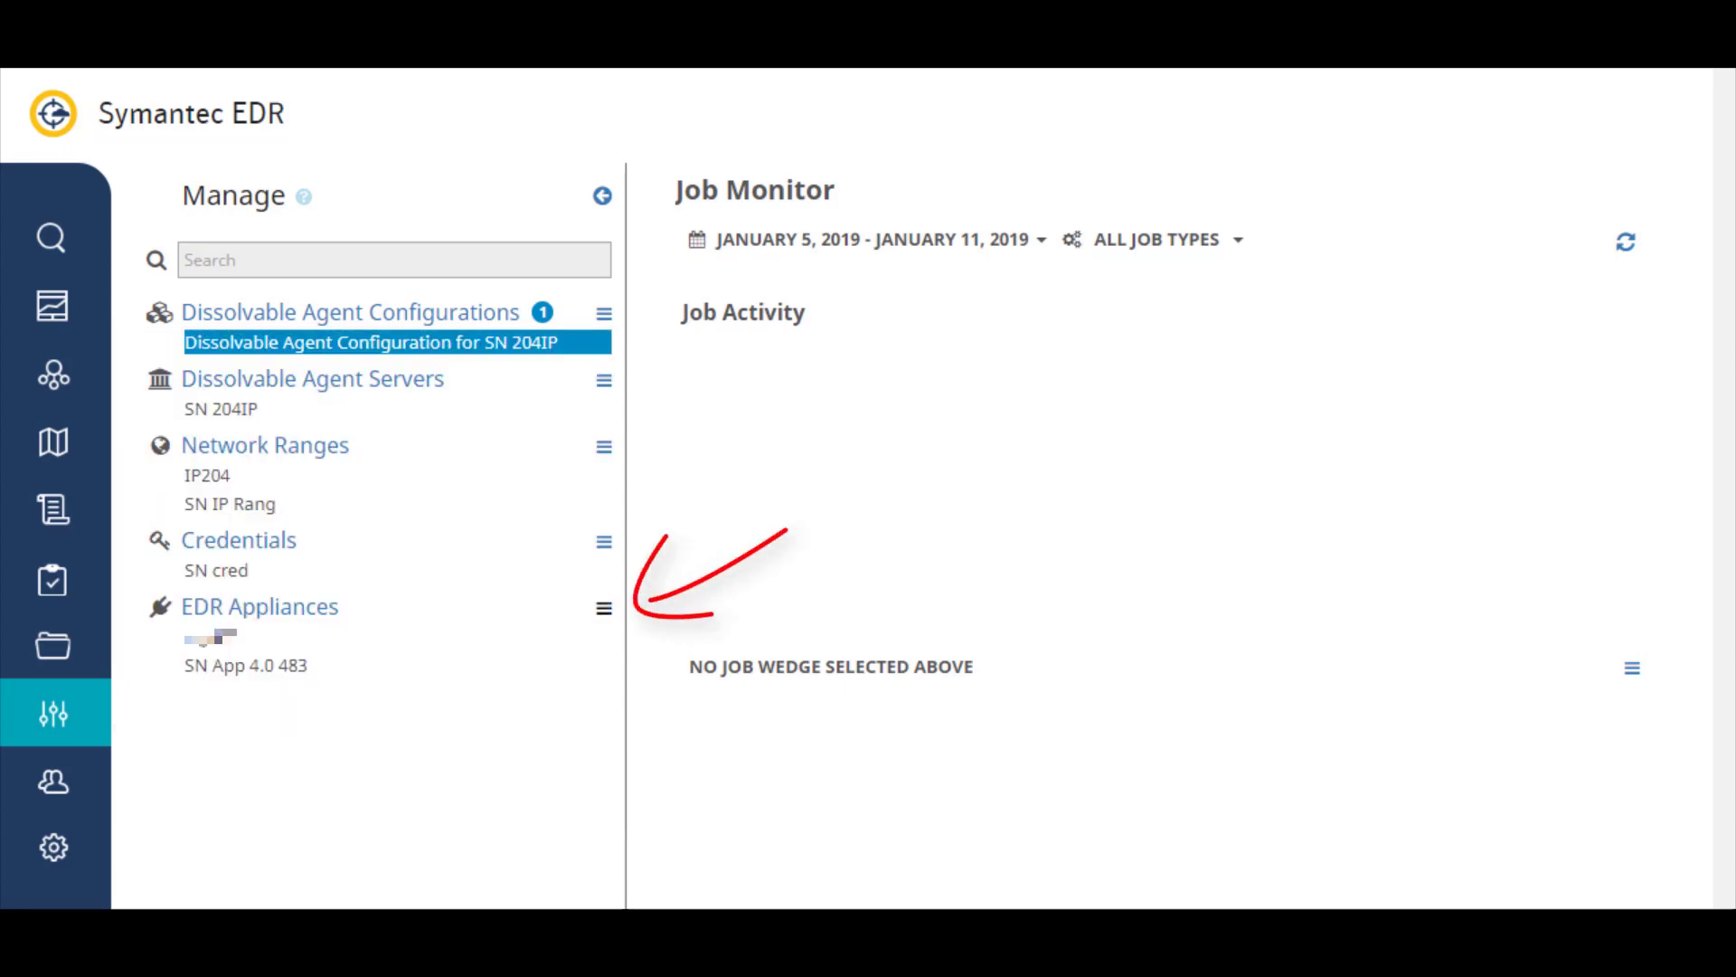
Check the available actions for EDR Appliances, including those for the SN App 4.0 483 appliance.
click(604, 607)
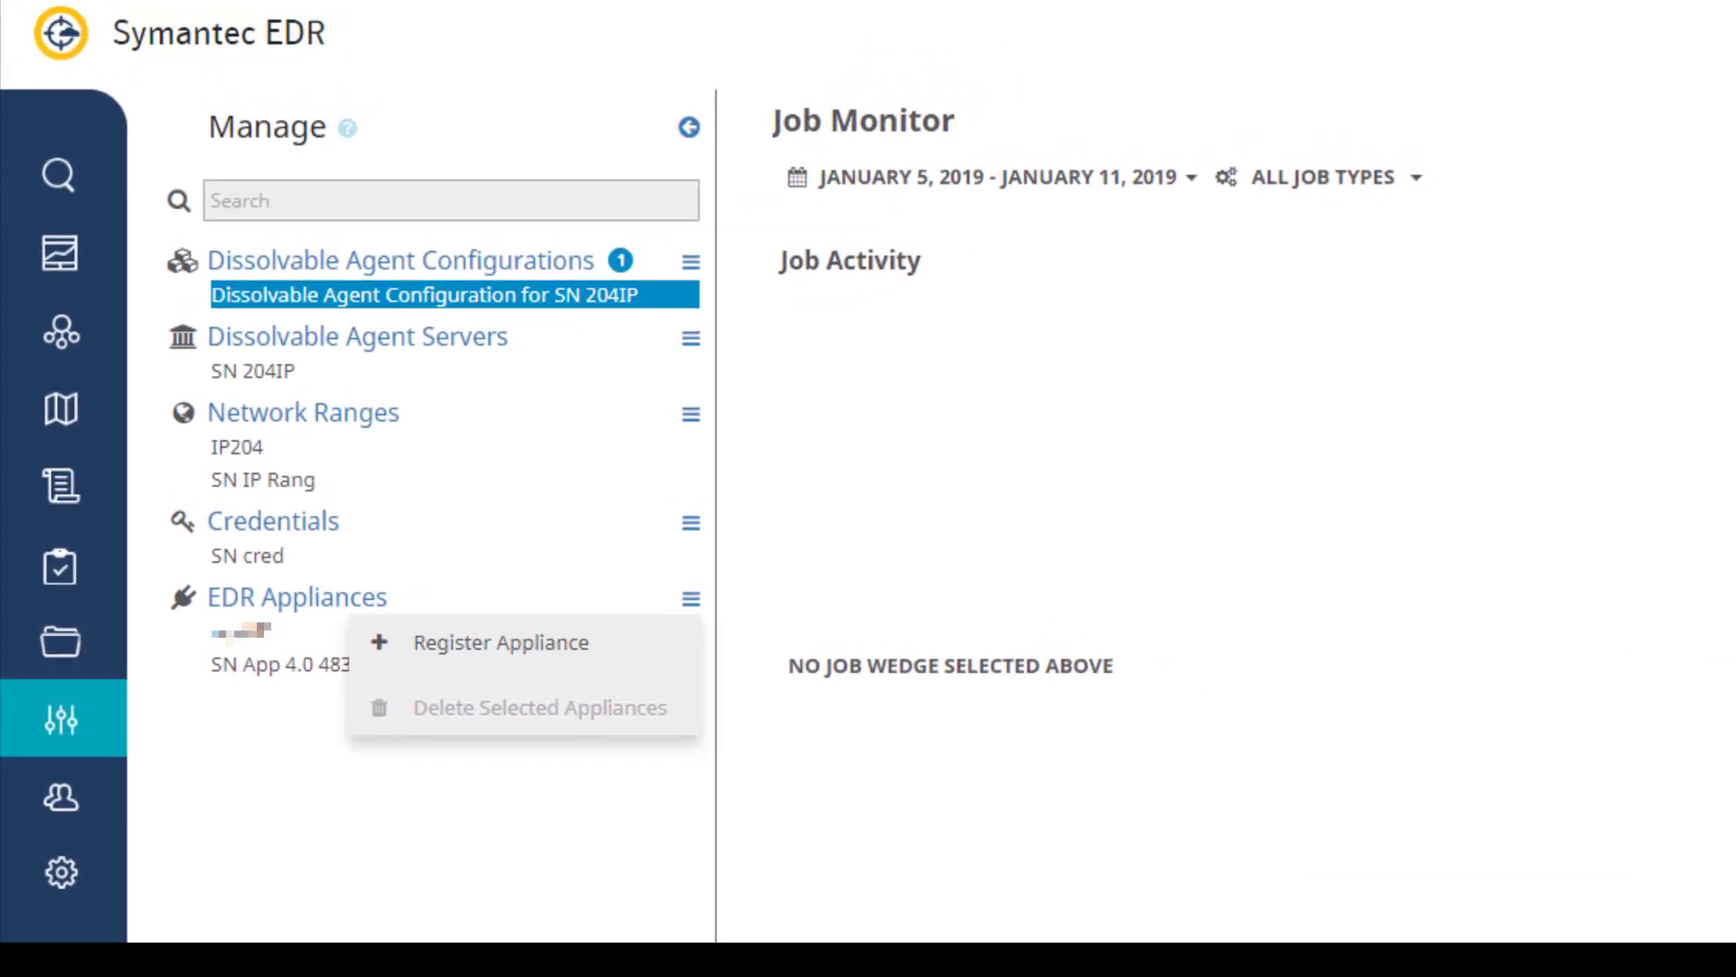
click(263, 663)
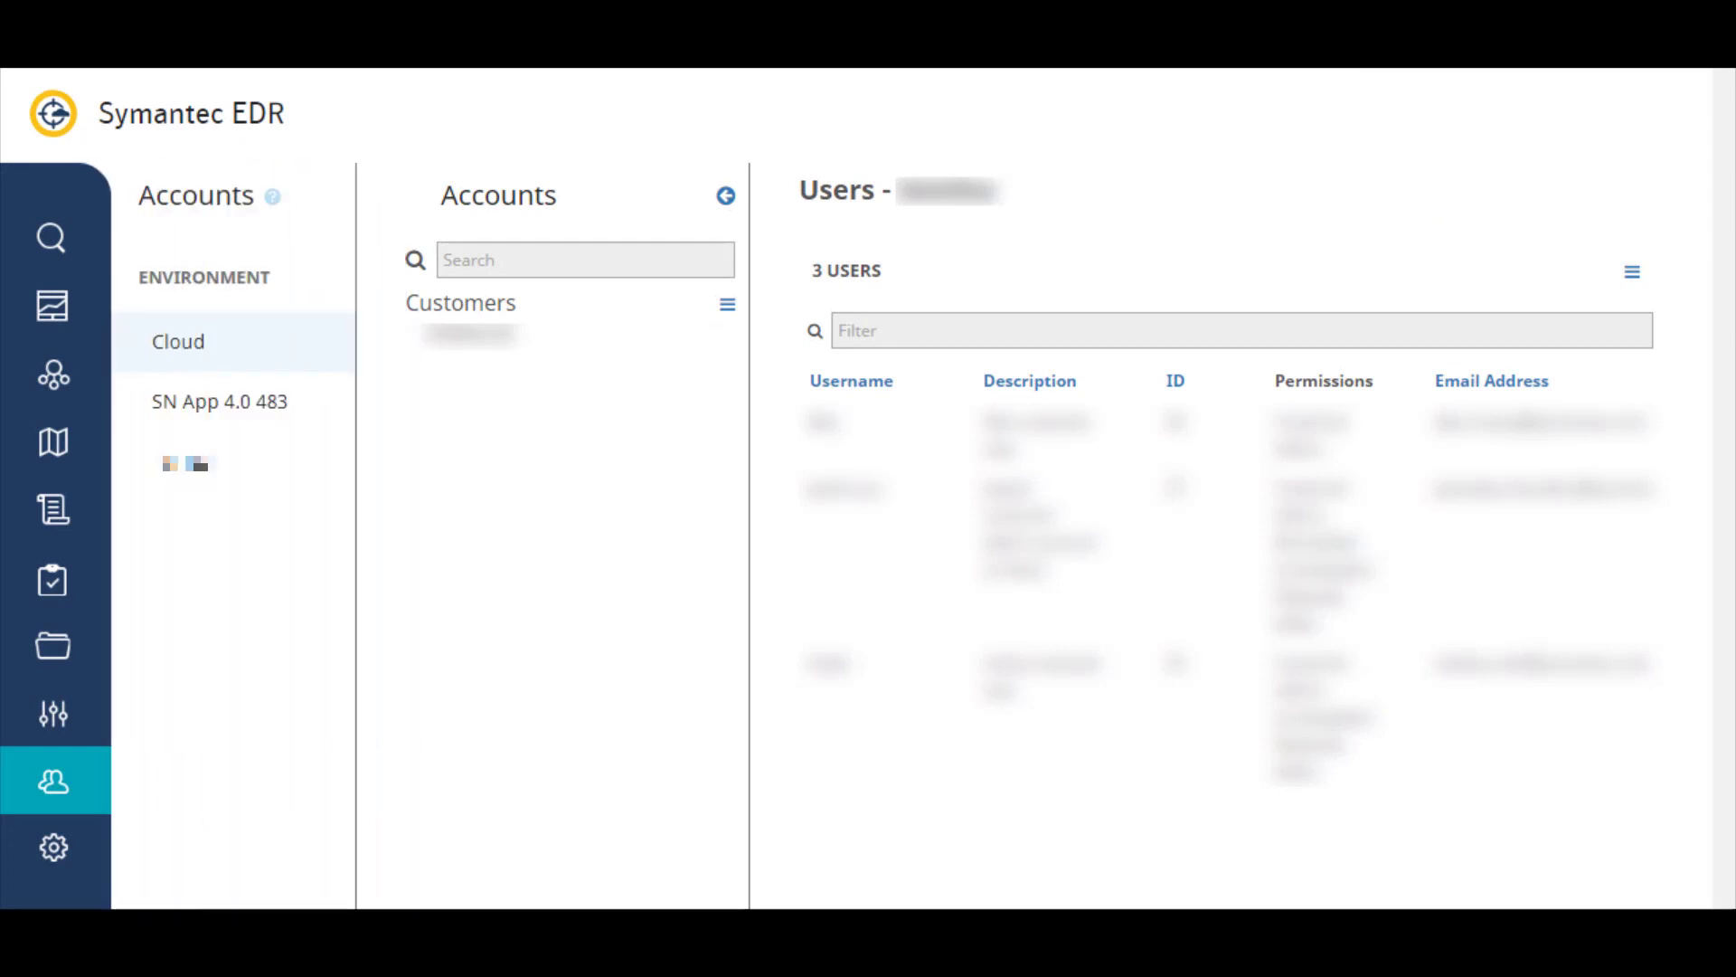
Check the cloud customer account actions, and view the local accounts and Active Directory settings of SN App 4.0 483.
click(727, 304)
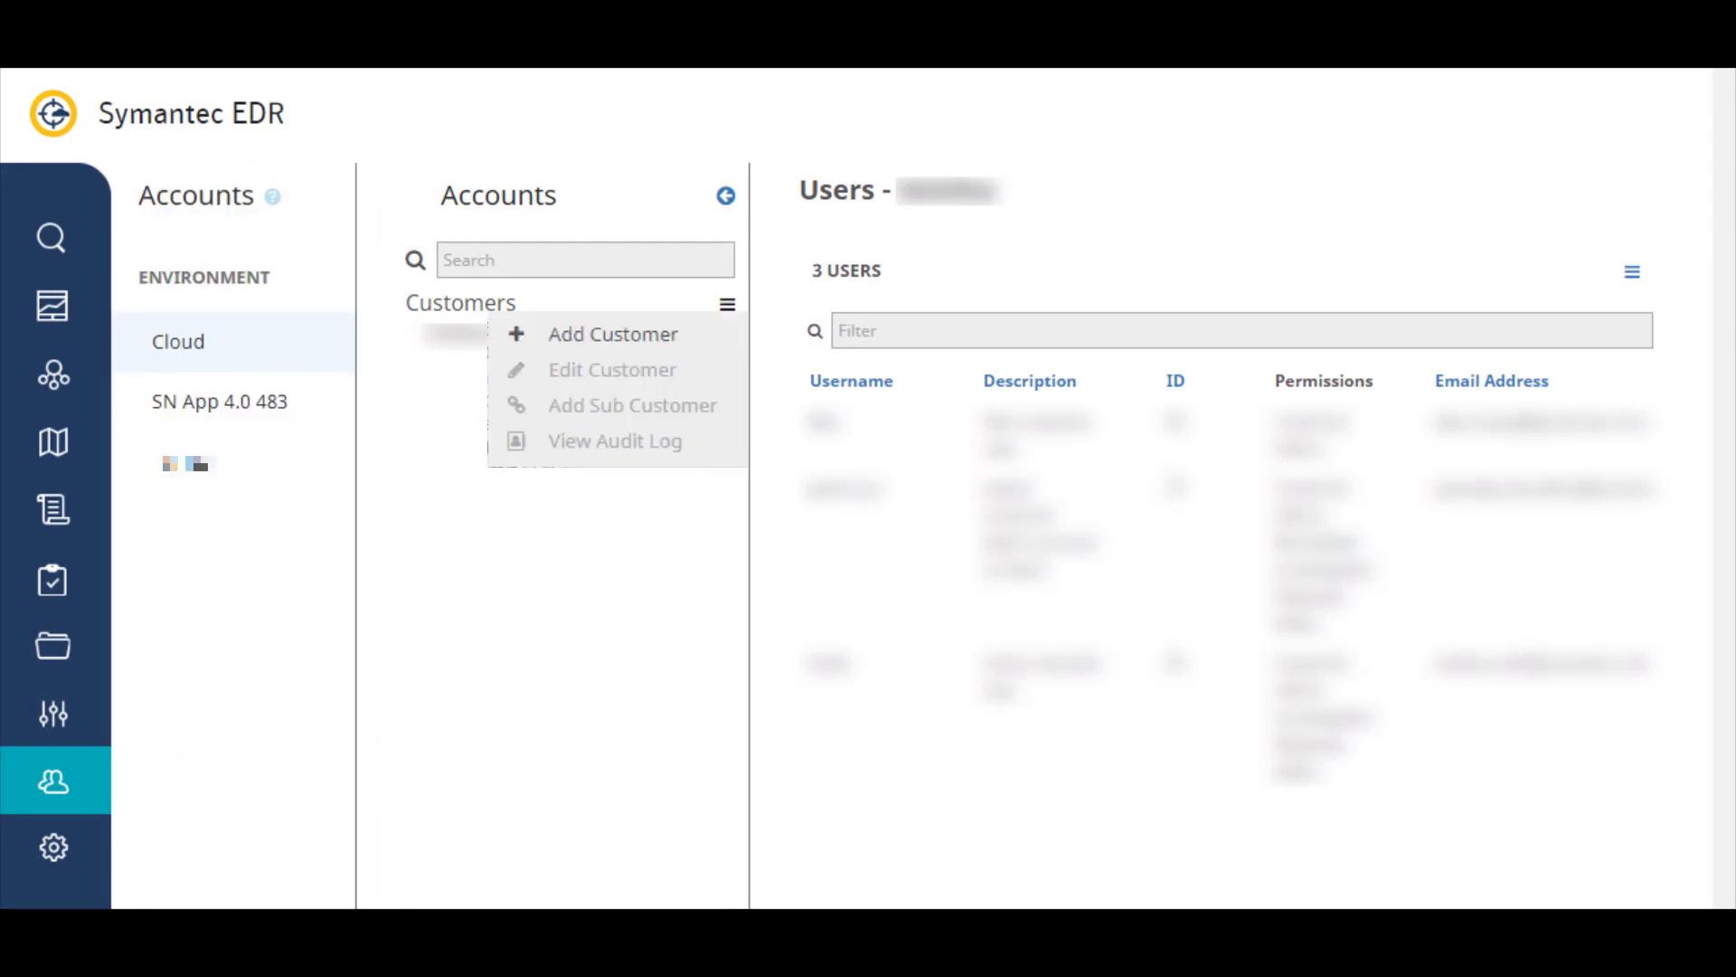
click(219, 401)
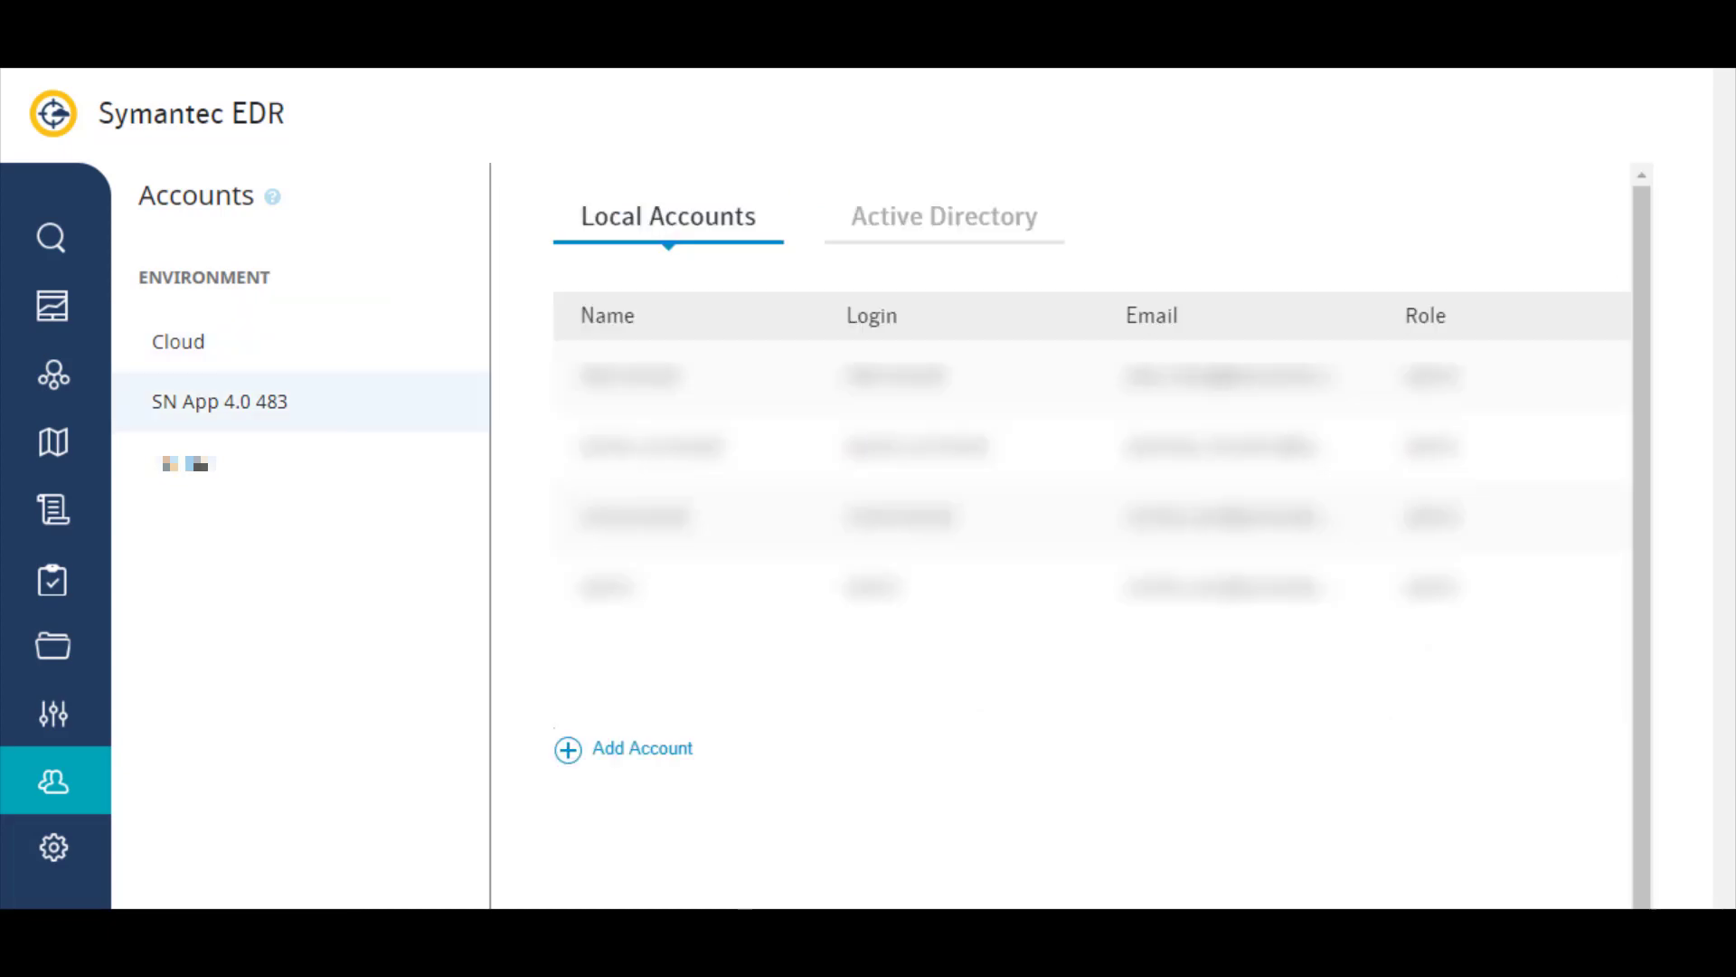
click(943, 216)
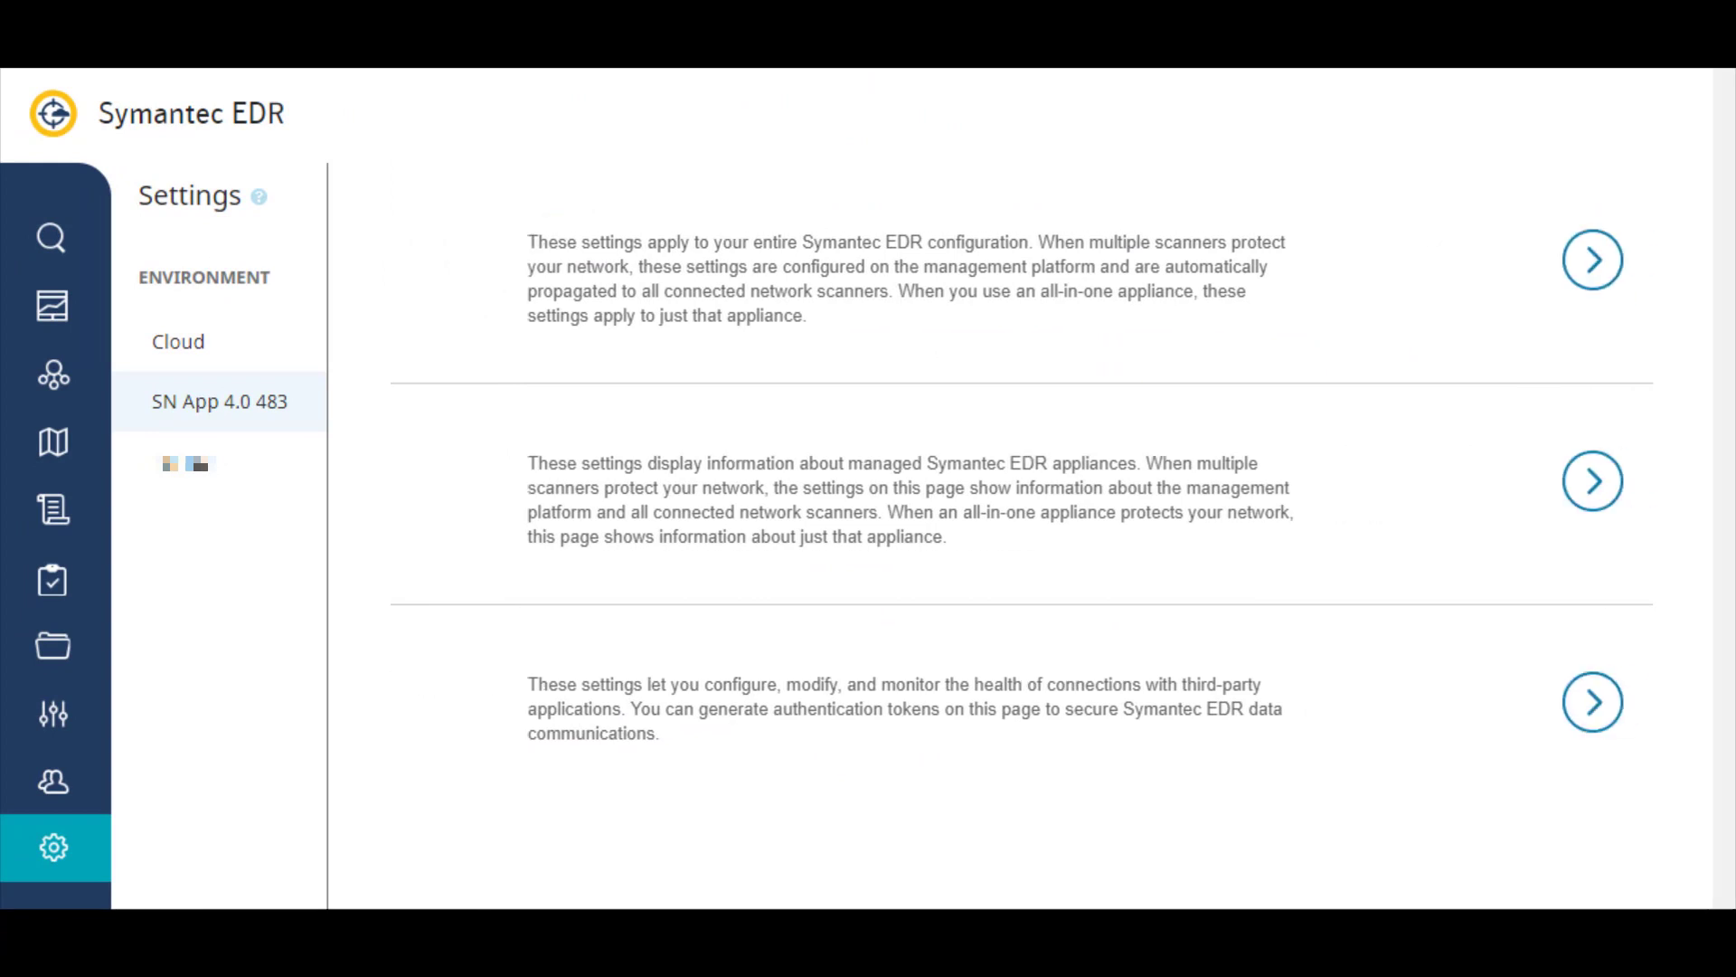
View the SN App 4.0 483 settings for the entire EDR configuration, the managed appliances and third-party Data Sharing.
click(1594, 274)
click(1592, 479)
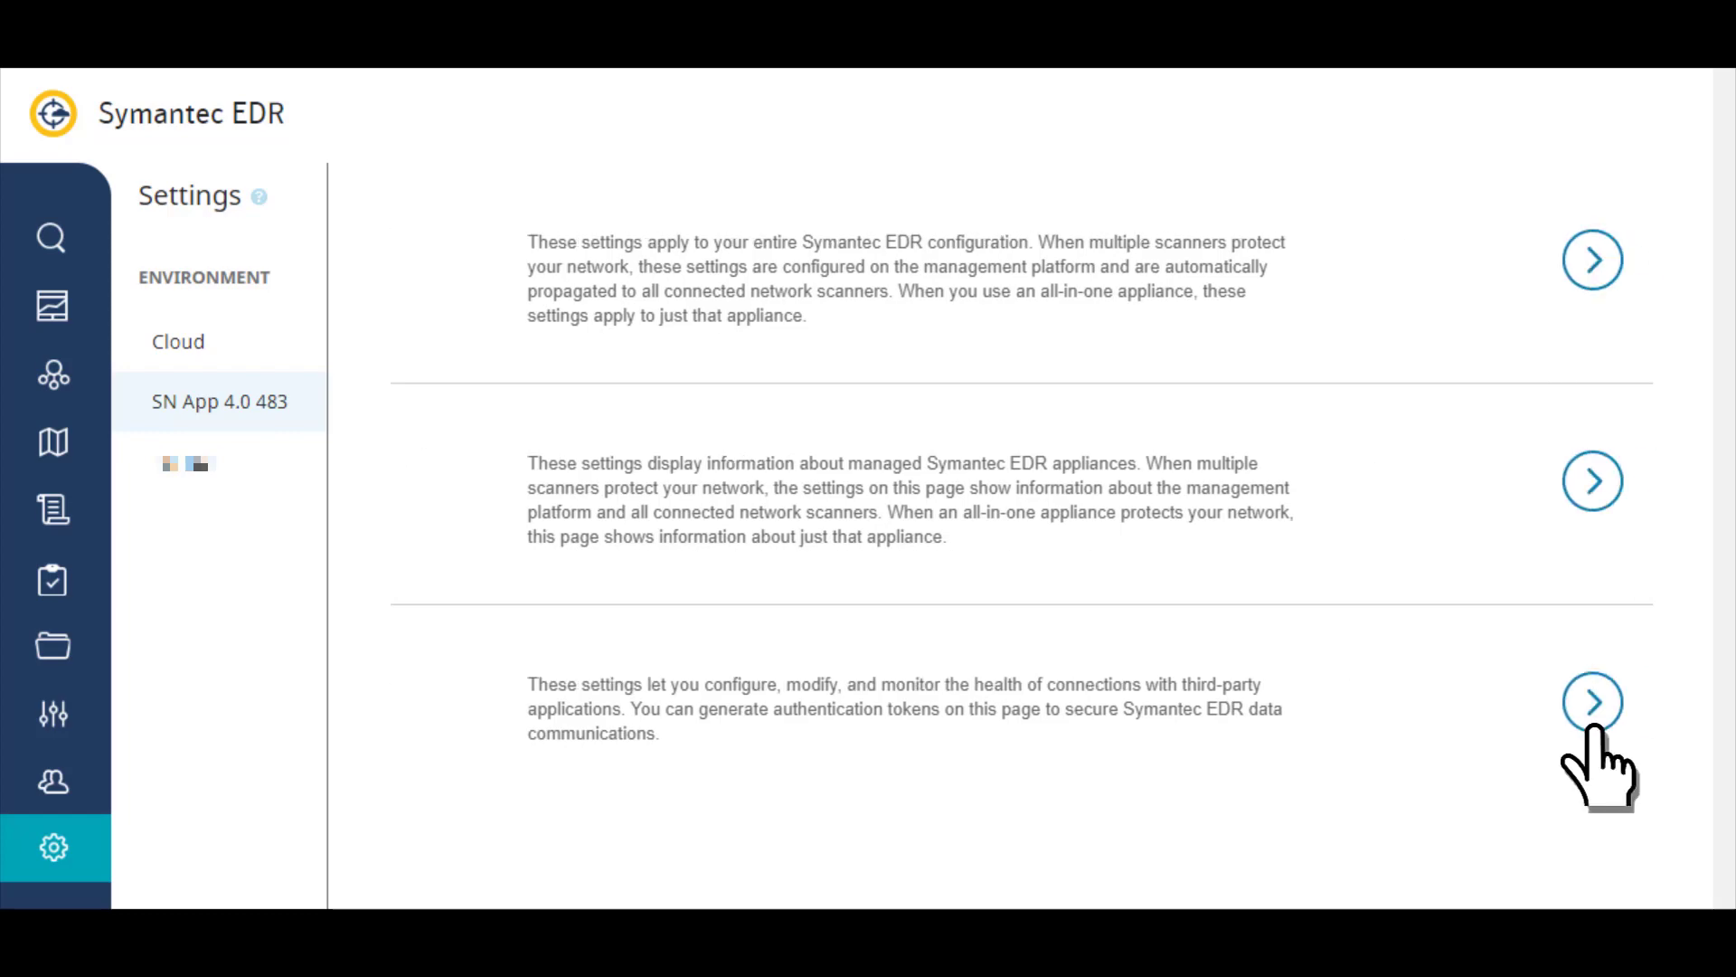
click(1592, 703)
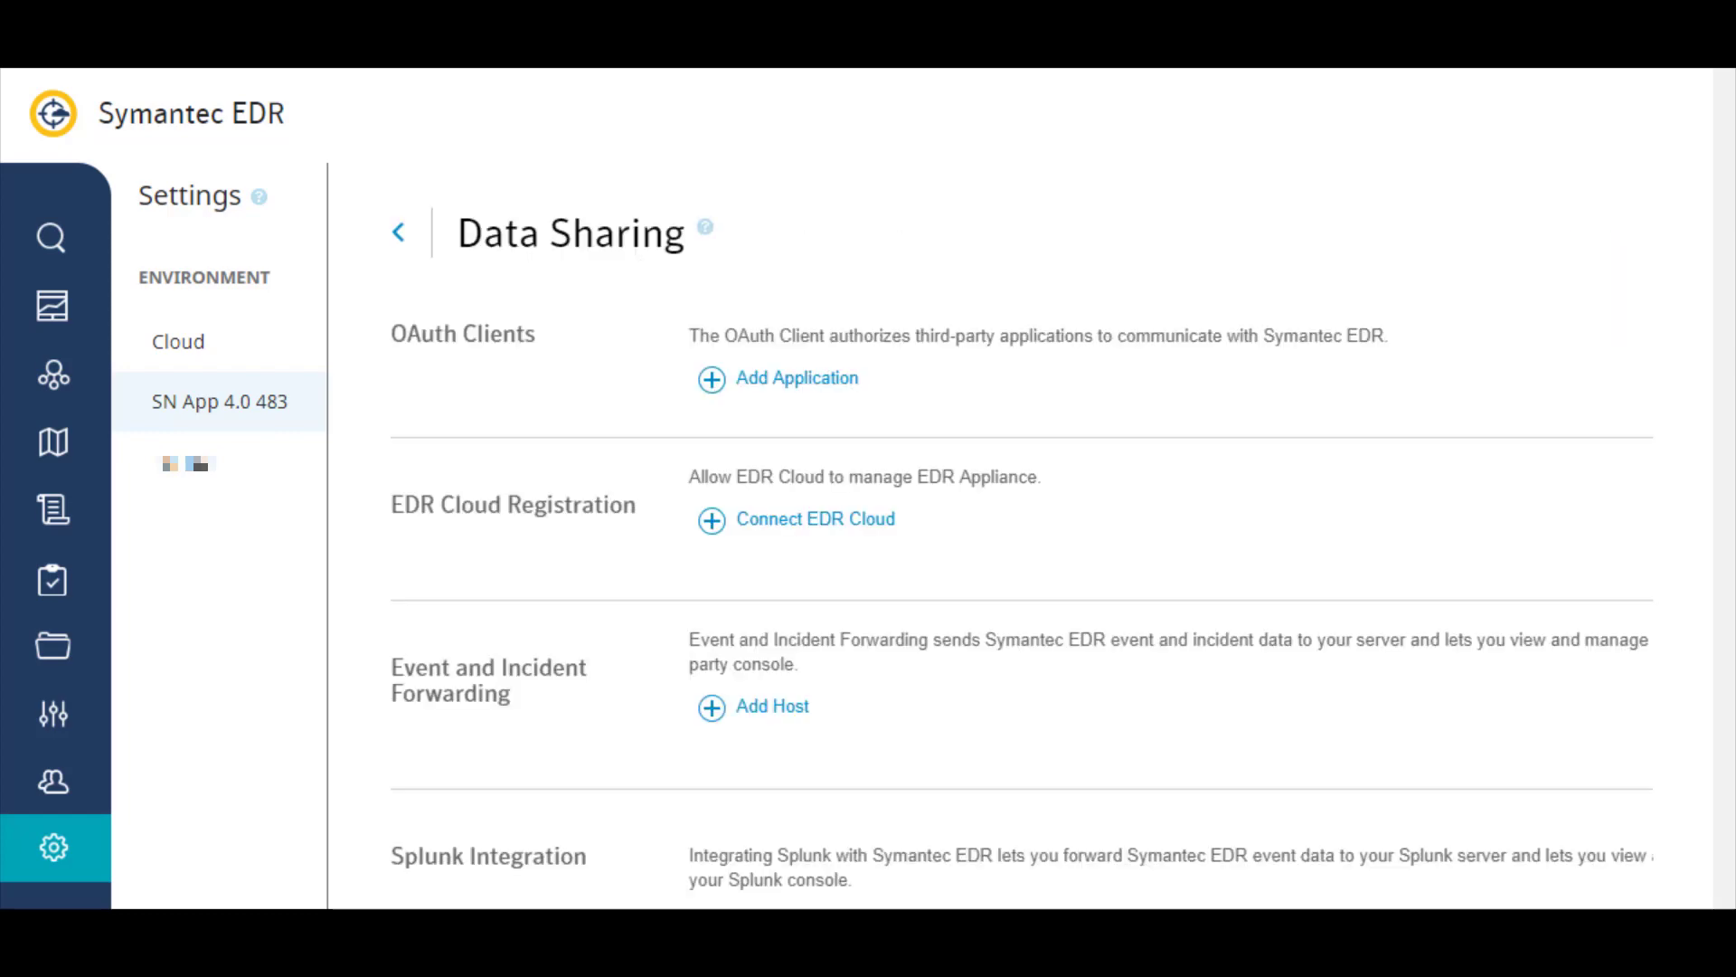